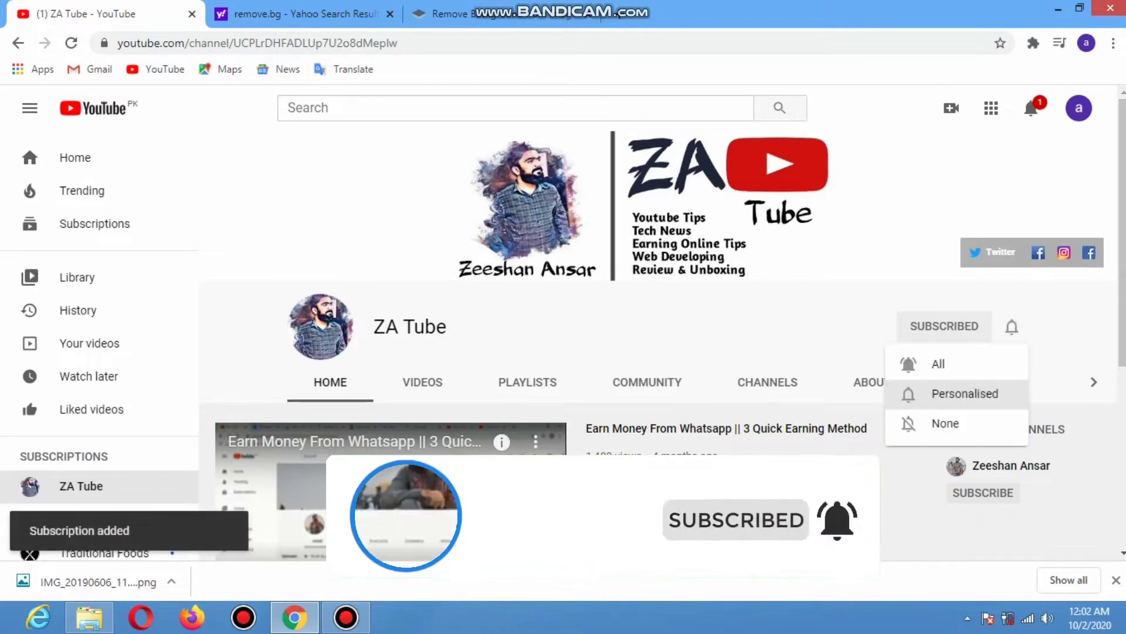
# - Set the ZA Tube channel's notifications to All, then move to the remove.bg search results
pyautogui.click(939, 363)
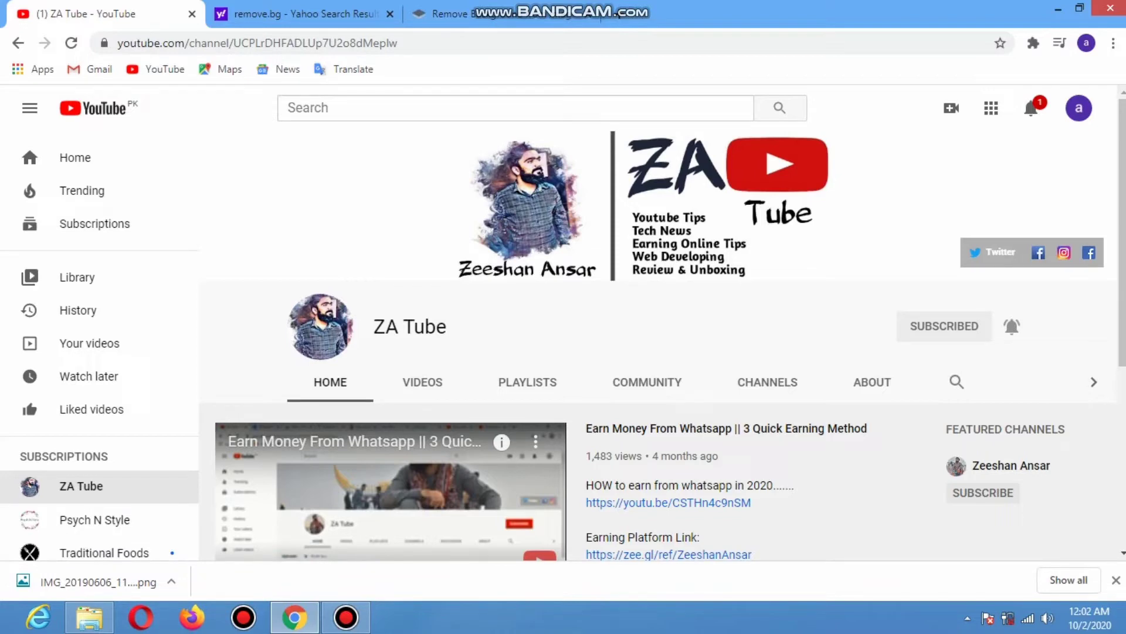
pyautogui.hotkey('ctrl', 'Tab')
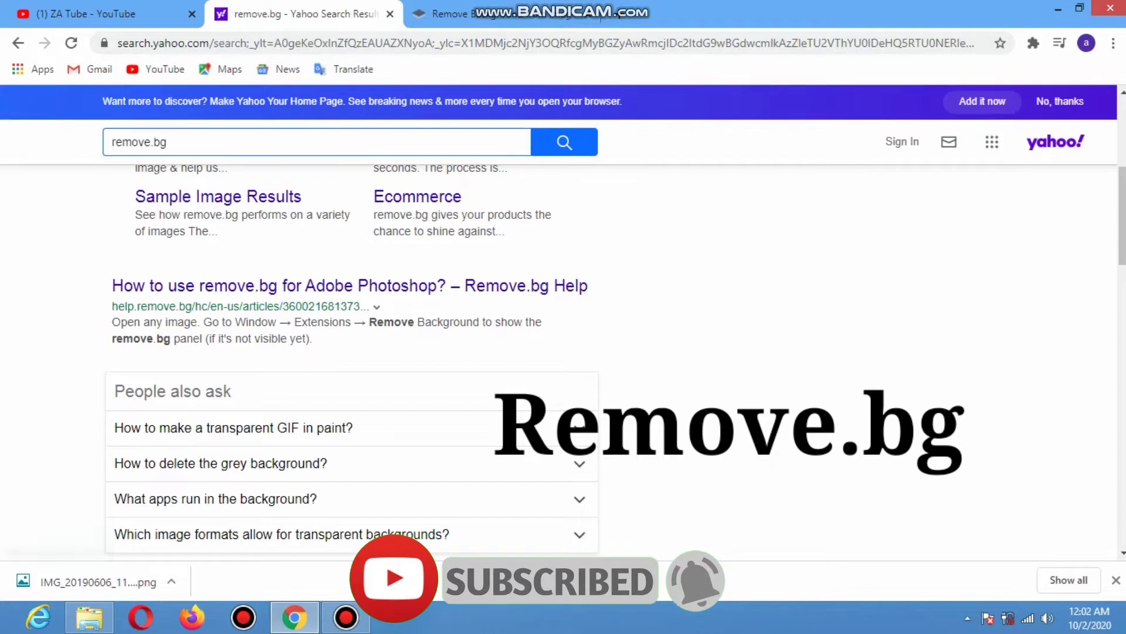
# - Scroll the Yahoo remove.bg results back to the top
pyautogui.scroll(8, 949, 150)
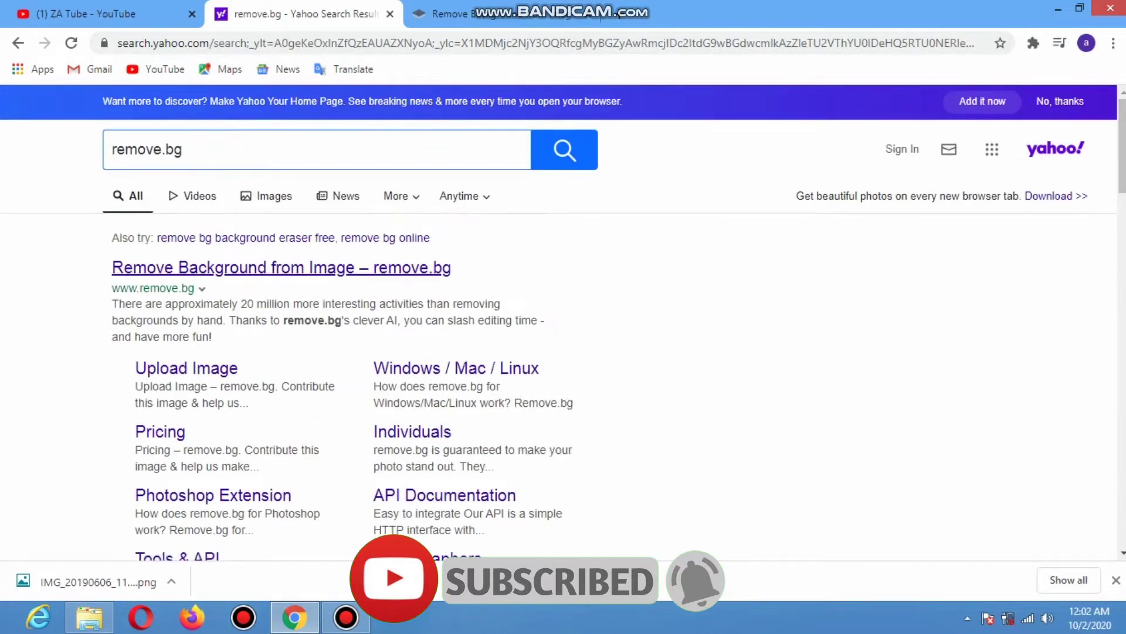
# - Switch to the remove.bg tab and browse its homepage, ending near the Remove Image Background upload area
pyautogui.click(446, 13)
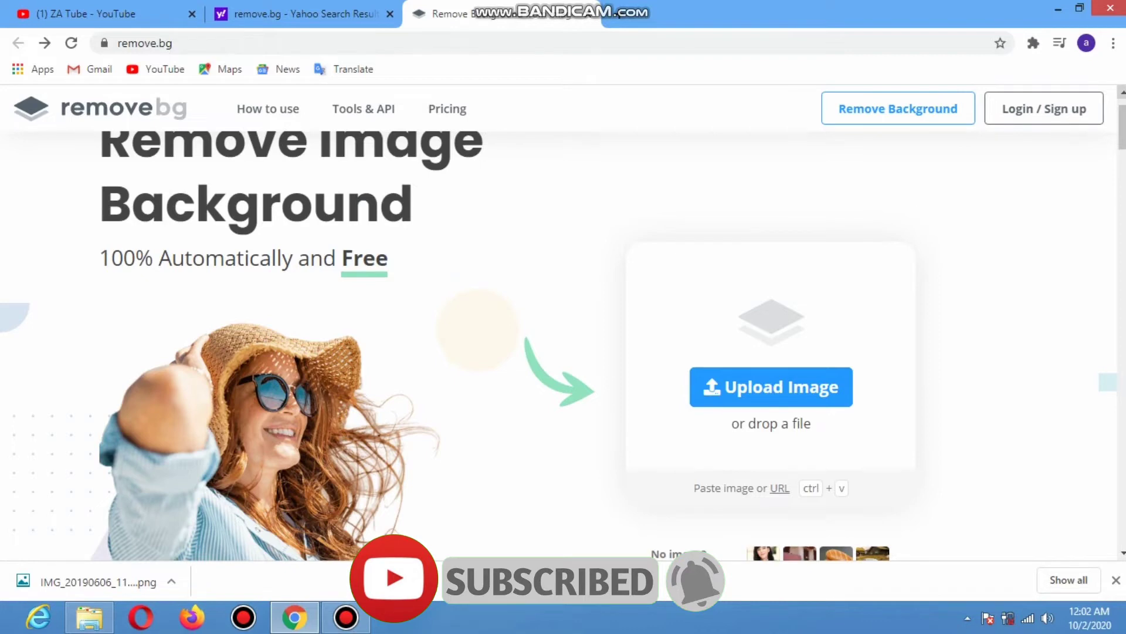
pyautogui.scroll(2, 563, 323)
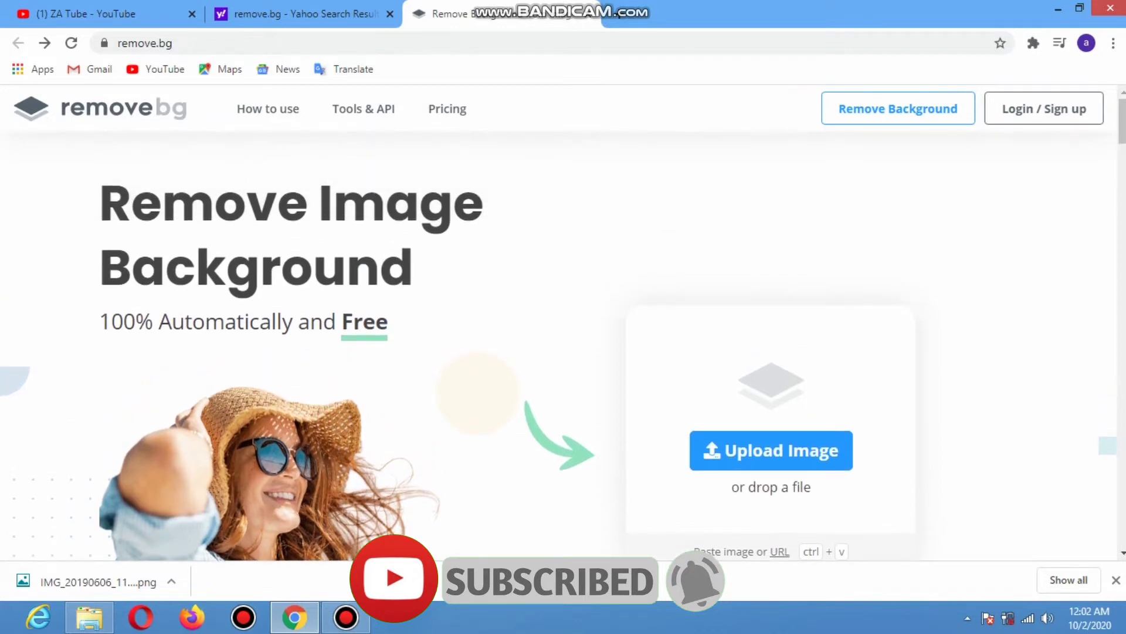
pyautogui.scroll(-1, 563, 352)
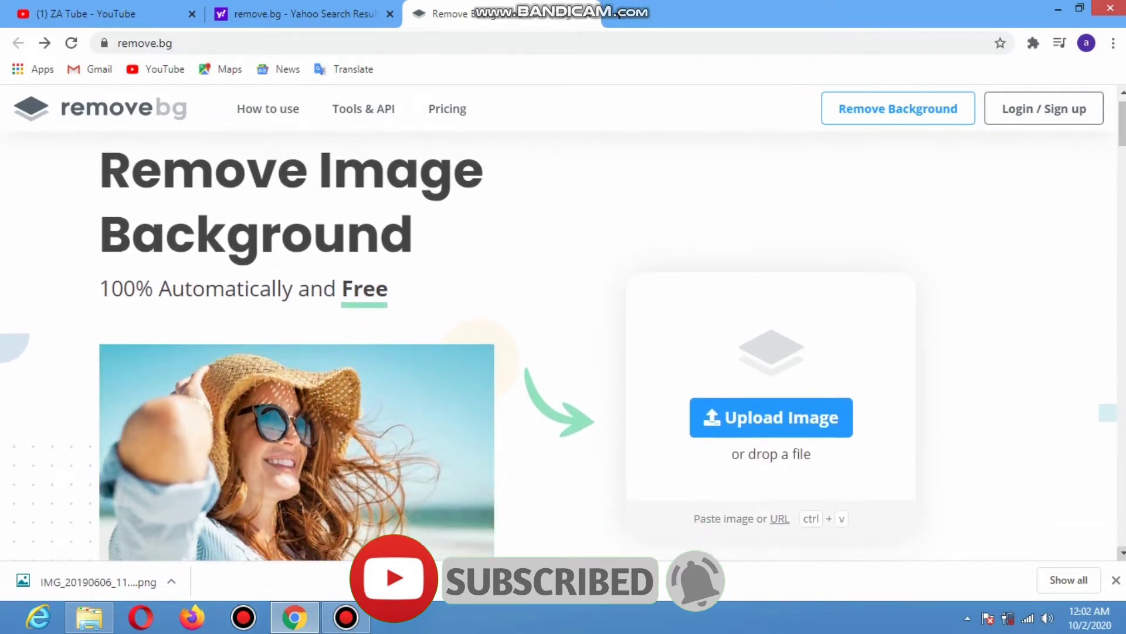
pyautogui.scroll(-2, 563, 352)
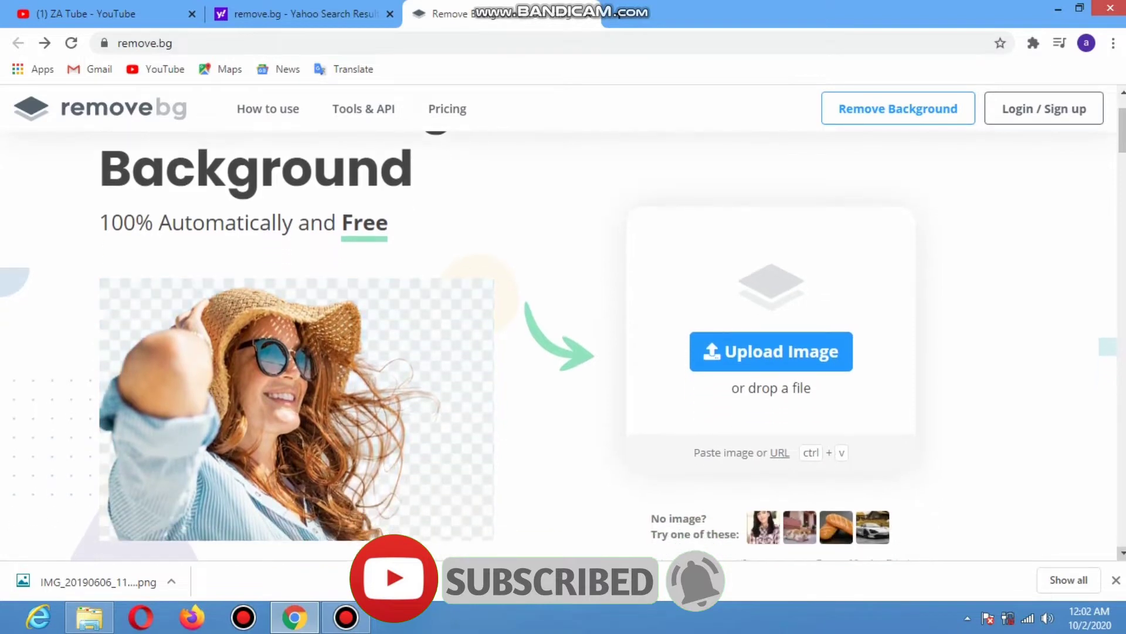
pyautogui.scroll(-2, 563, 352)
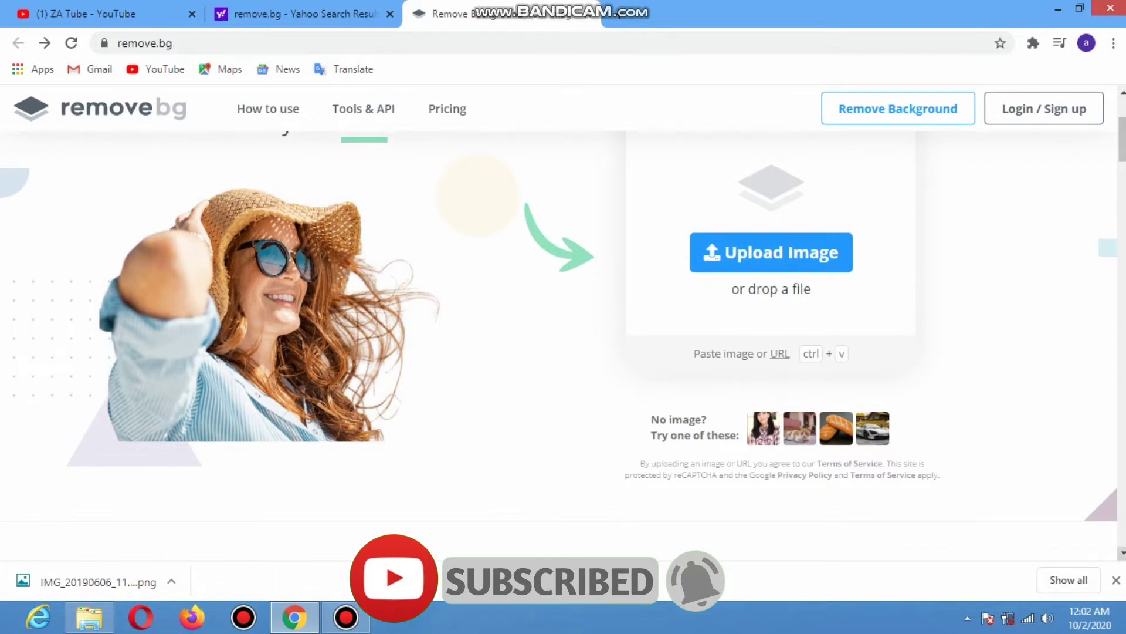
pyautogui.scroll(-2, 563, 352)
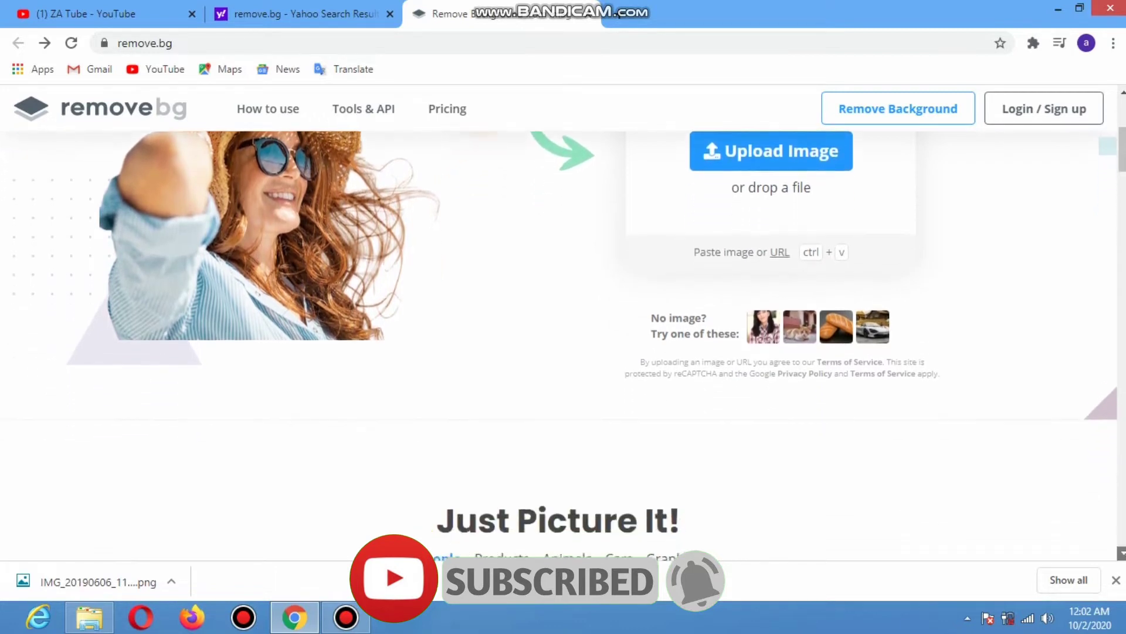
pyautogui.scroll(-1, 563, 339)
pyautogui.scroll(-1, 563, 338)
pyautogui.scroll(-2, 563, 339)
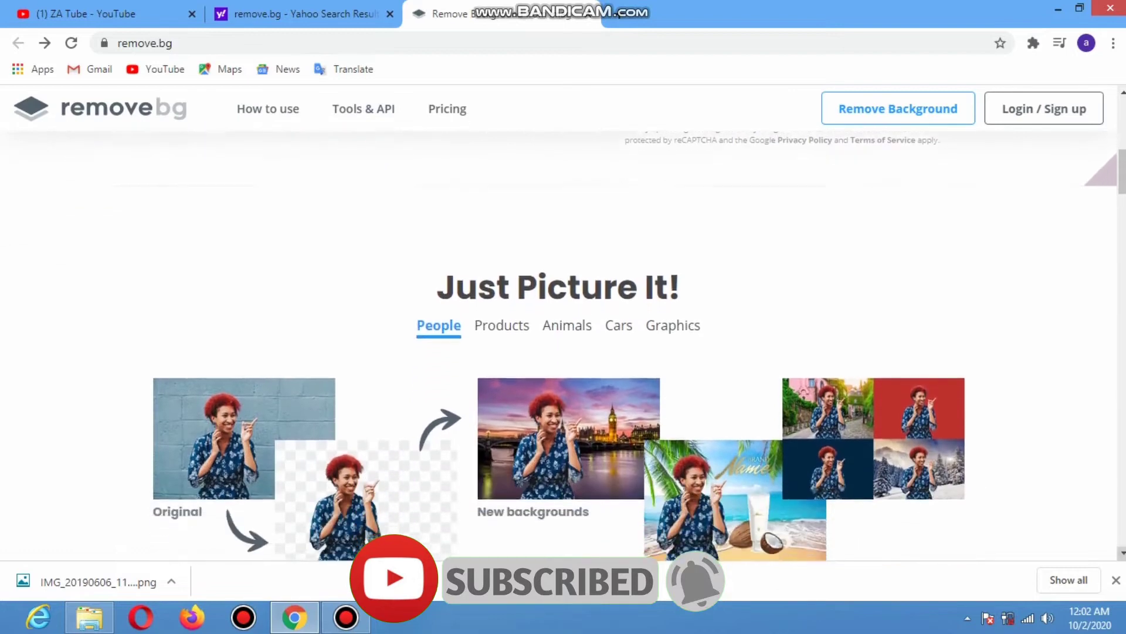
pyautogui.scroll(-2, 563, 338)
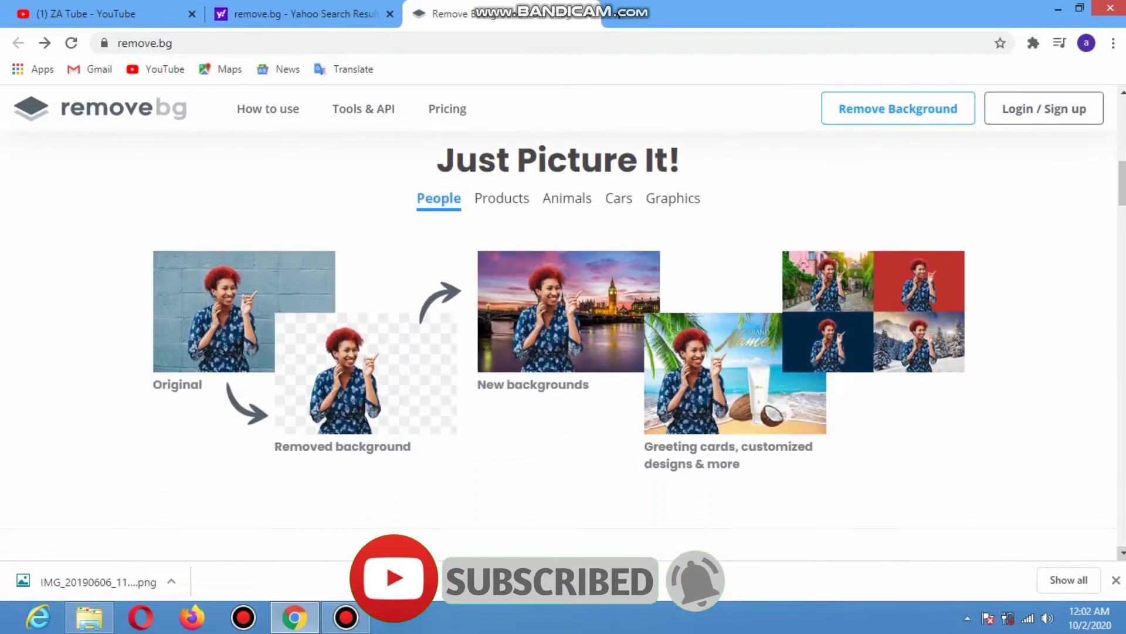
pyautogui.scroll(-1, 563, 338)
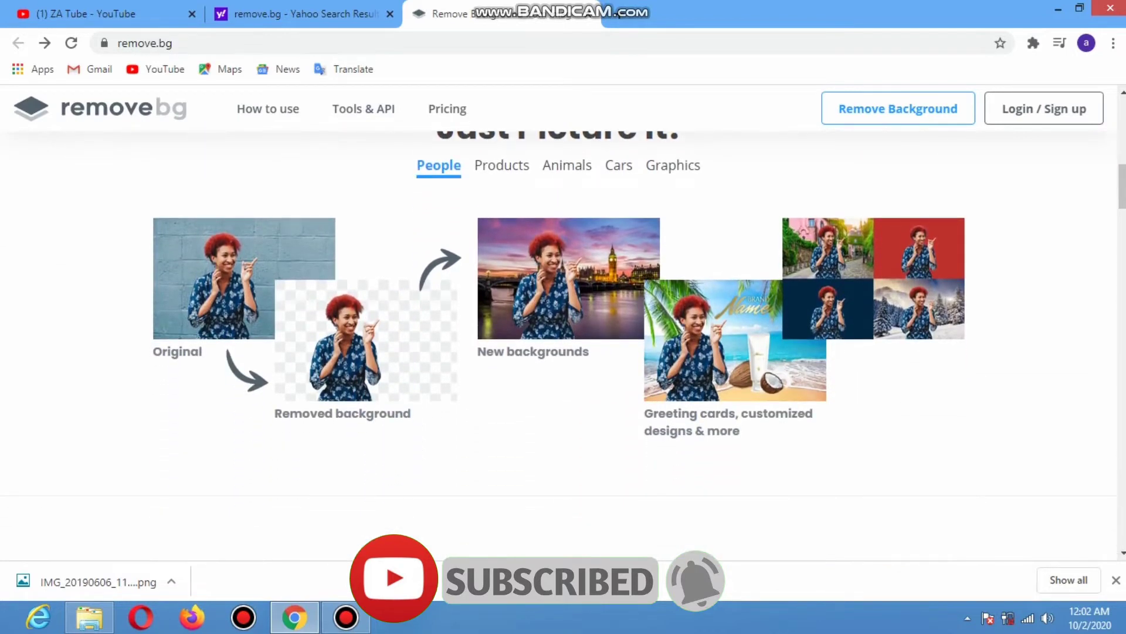
pyautogui.scroll(5, 563, 338)
pyautogui.scroll(4, 563, 339)
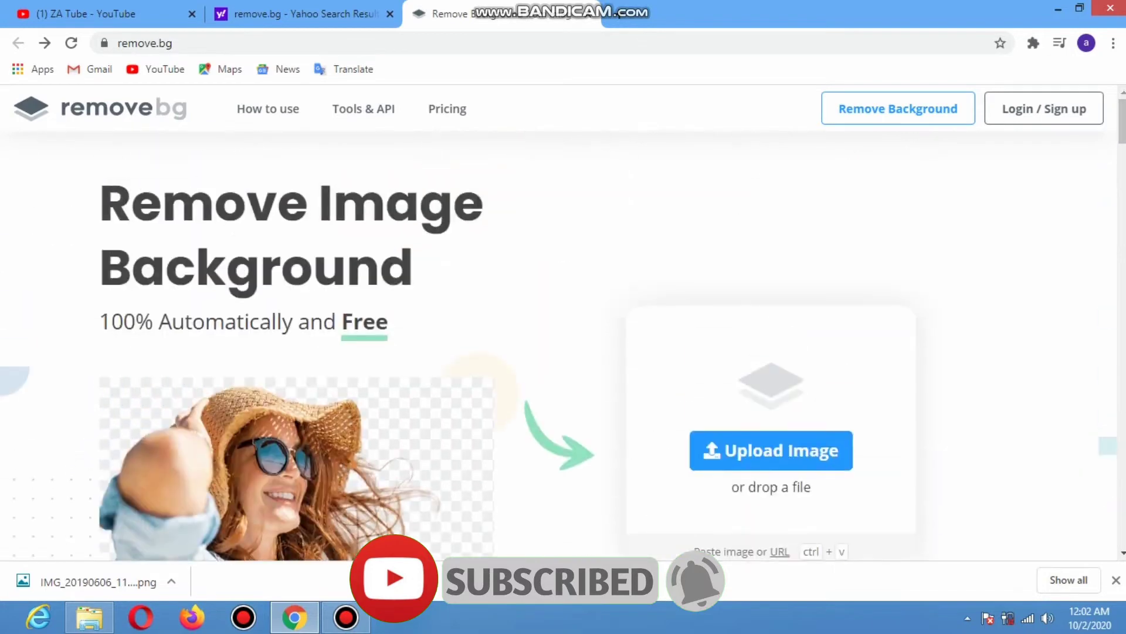
pyautogui.scroll(-1, 563, 356)
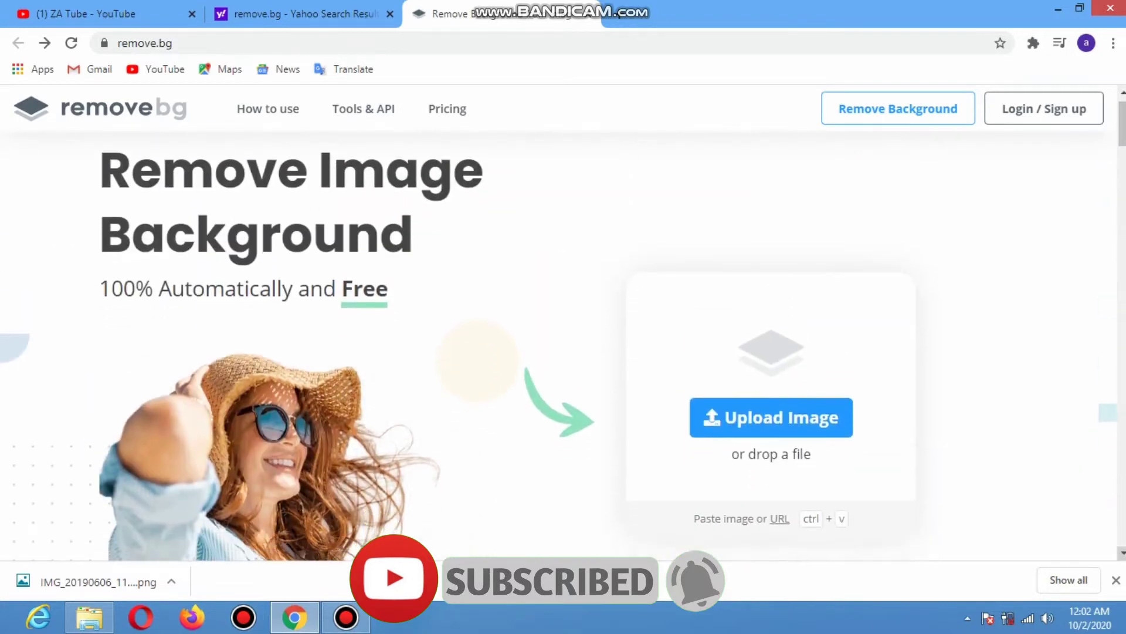
pyautogui.scroll(-1, 563, 346)
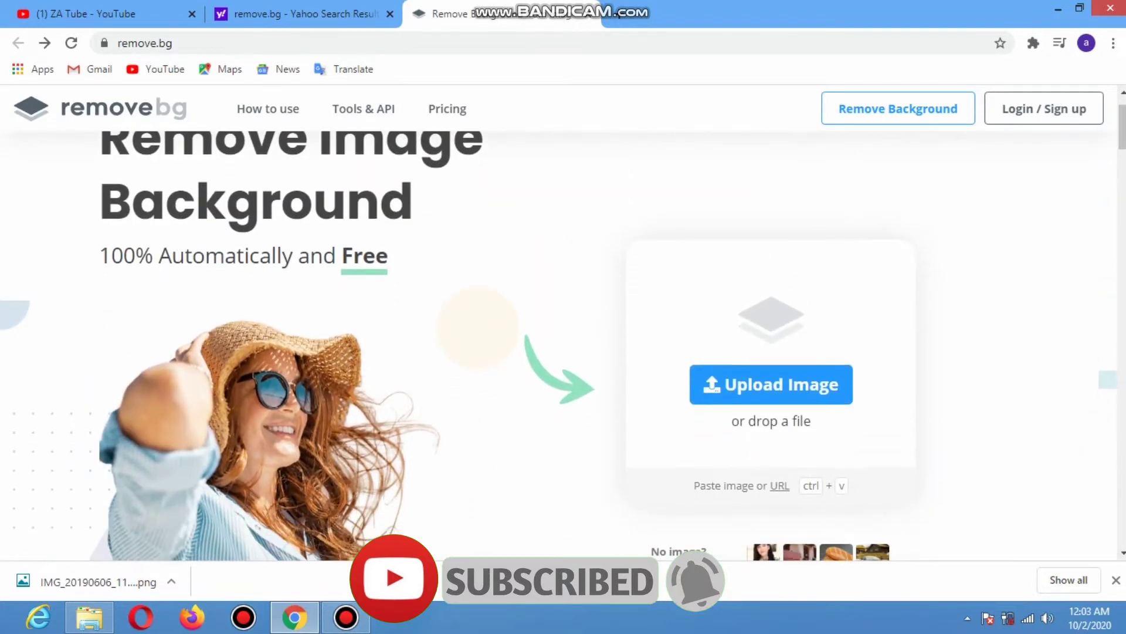
# - Upload IMG_20190606_114655 from the Desktop to remove.bg for background removal
pyautogui.click(771, 384)
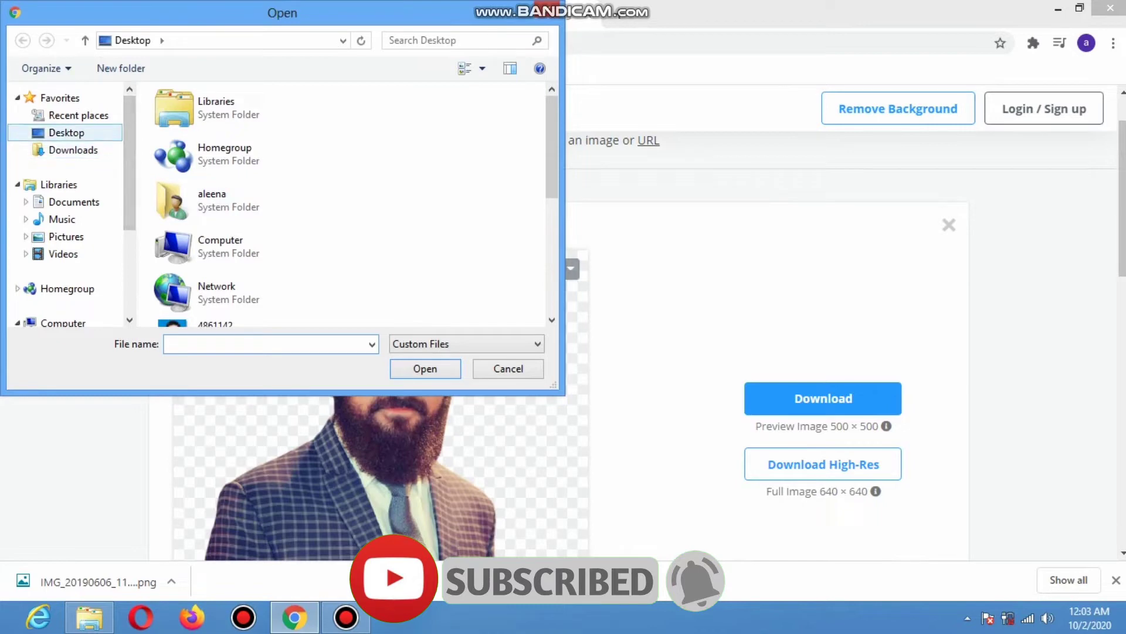
pyautogui.click(66, 132)
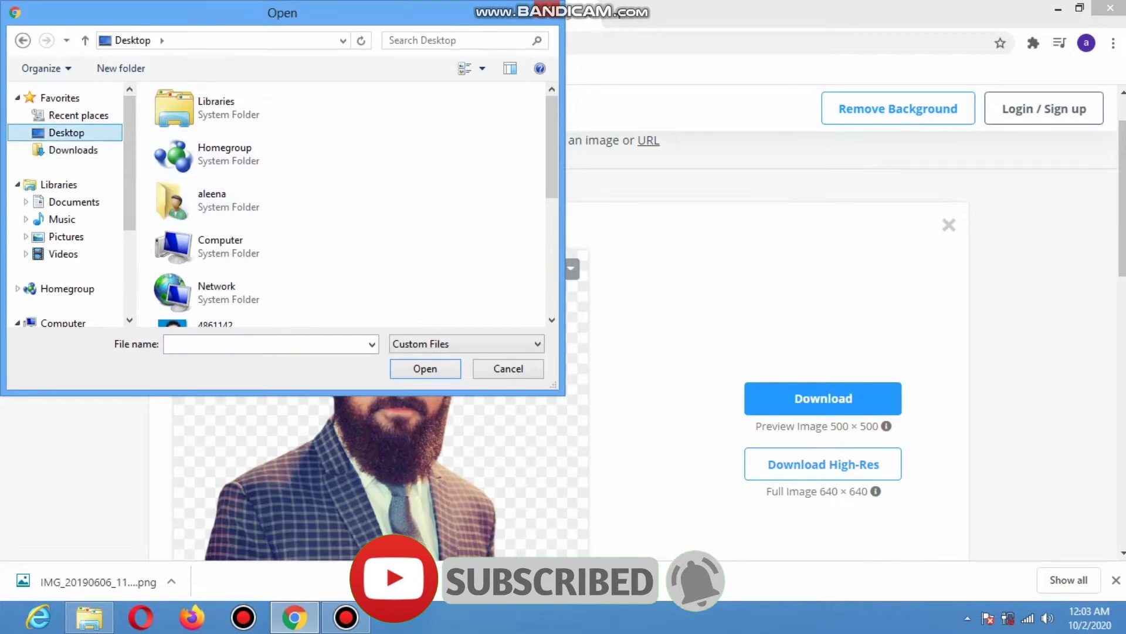
pyautogui.click(551, 319)
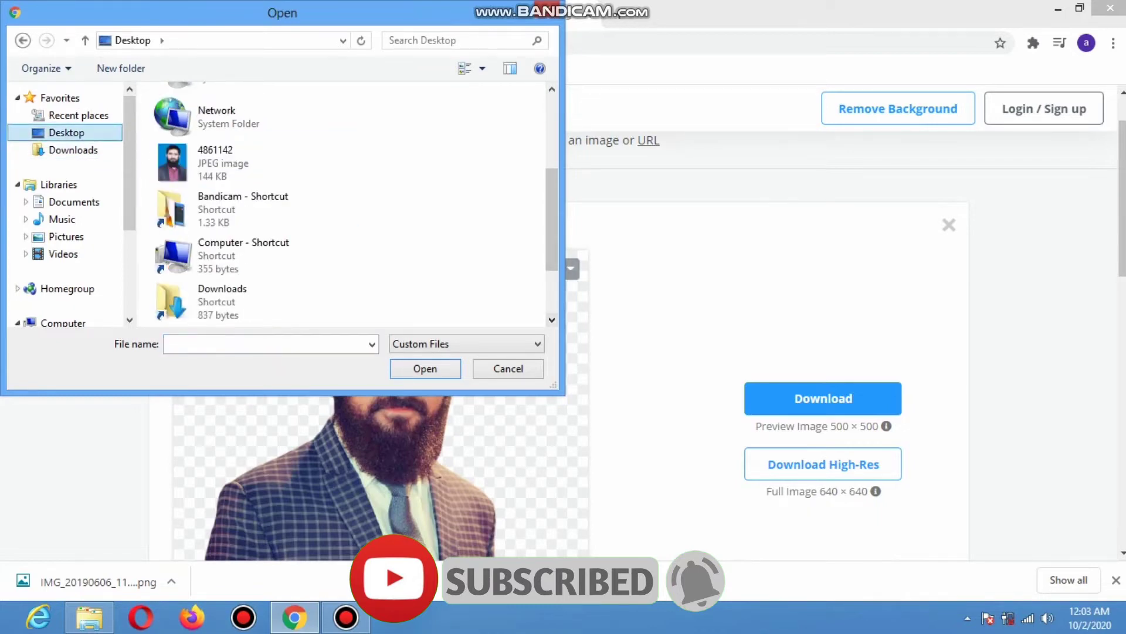
pyautogui.click(551, 320)
pyautogui.click(551, 320)
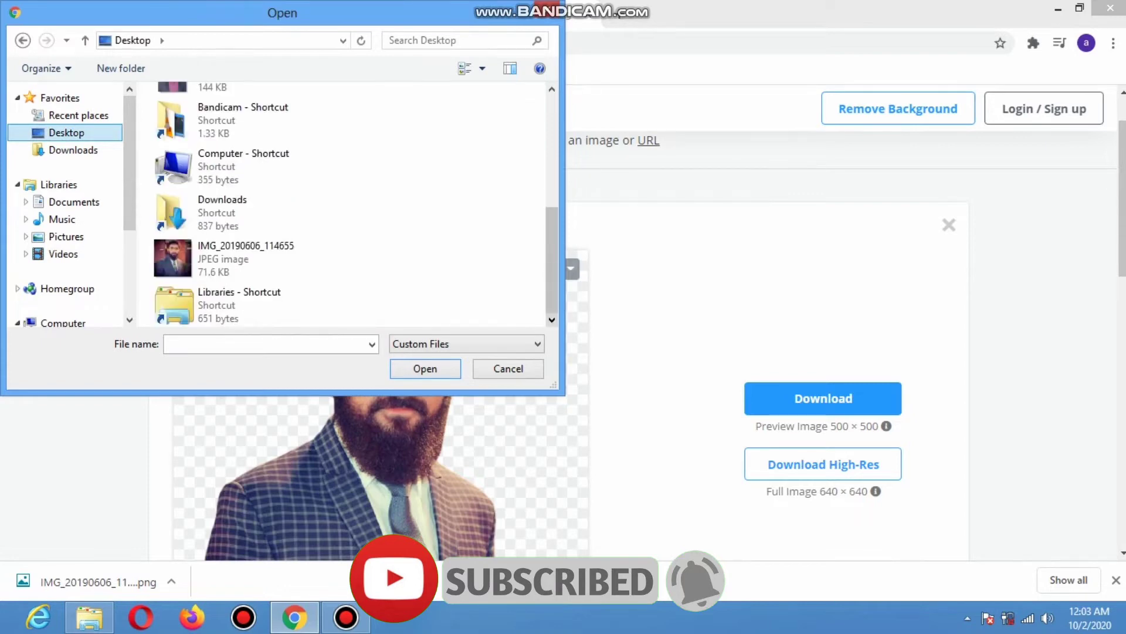
pyautogui.click(246, 258)
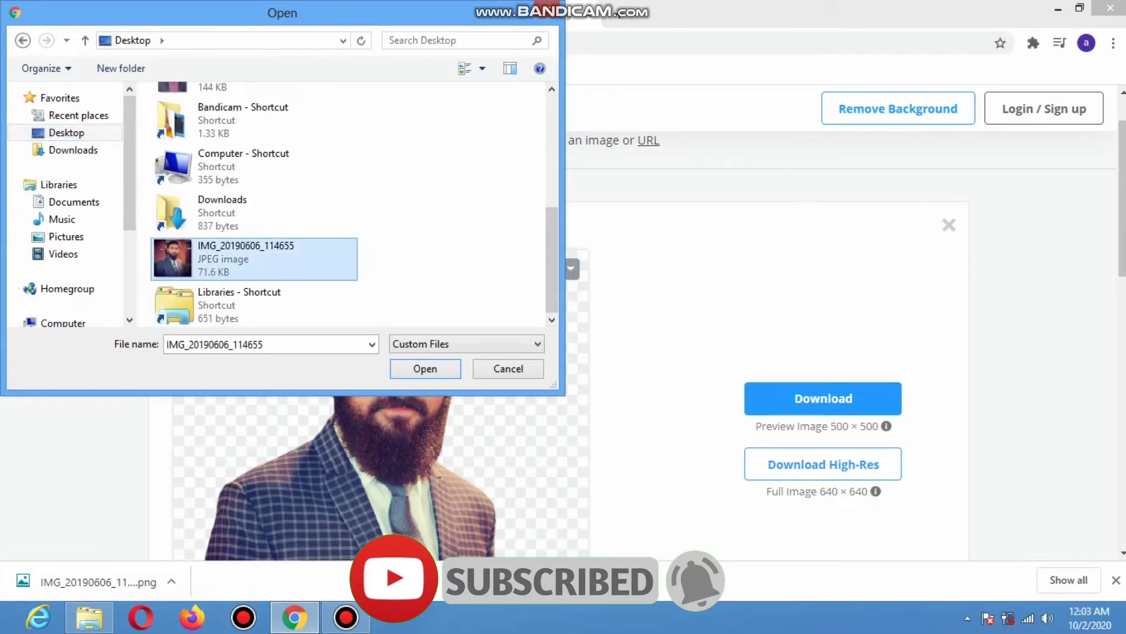
pyautogui.click(425, 368)
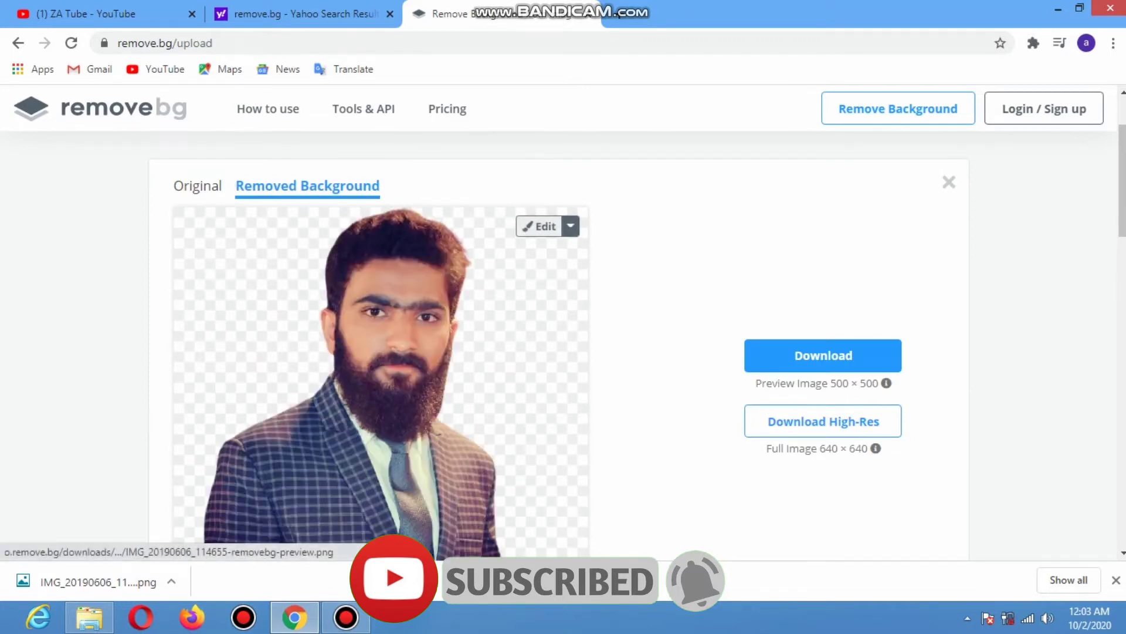
# - Compare the original brick-background photo with the cut-out, then open the cut-out in the editor
pyautogui.click(198, 185)
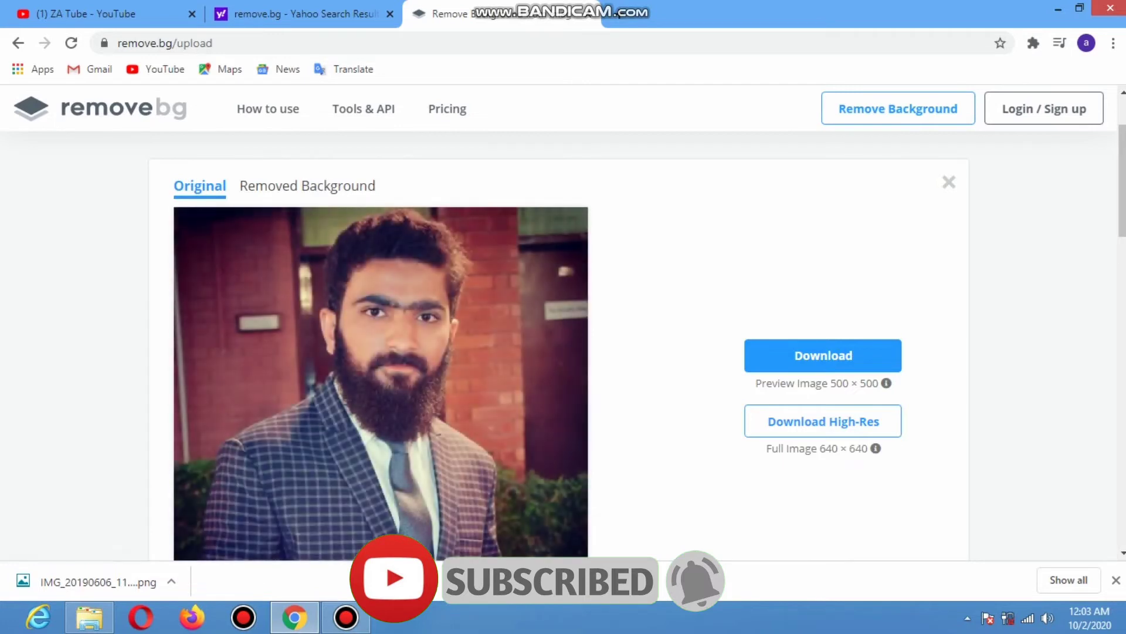
pyautogui.click(307, 186)
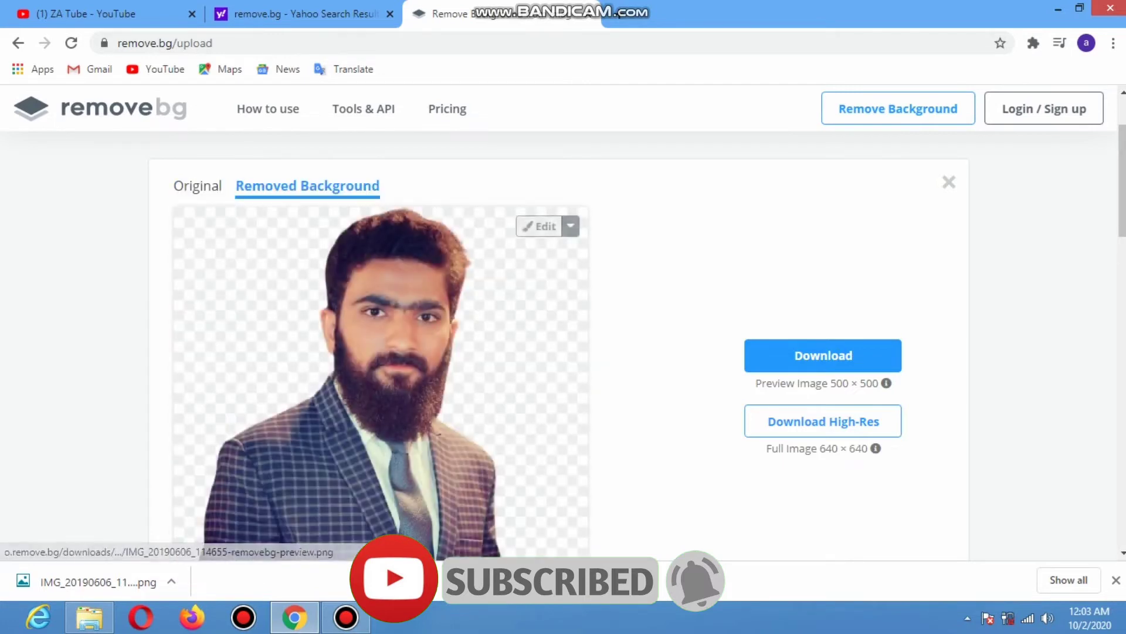
pyautogui.scroll(-1, 637, 342)
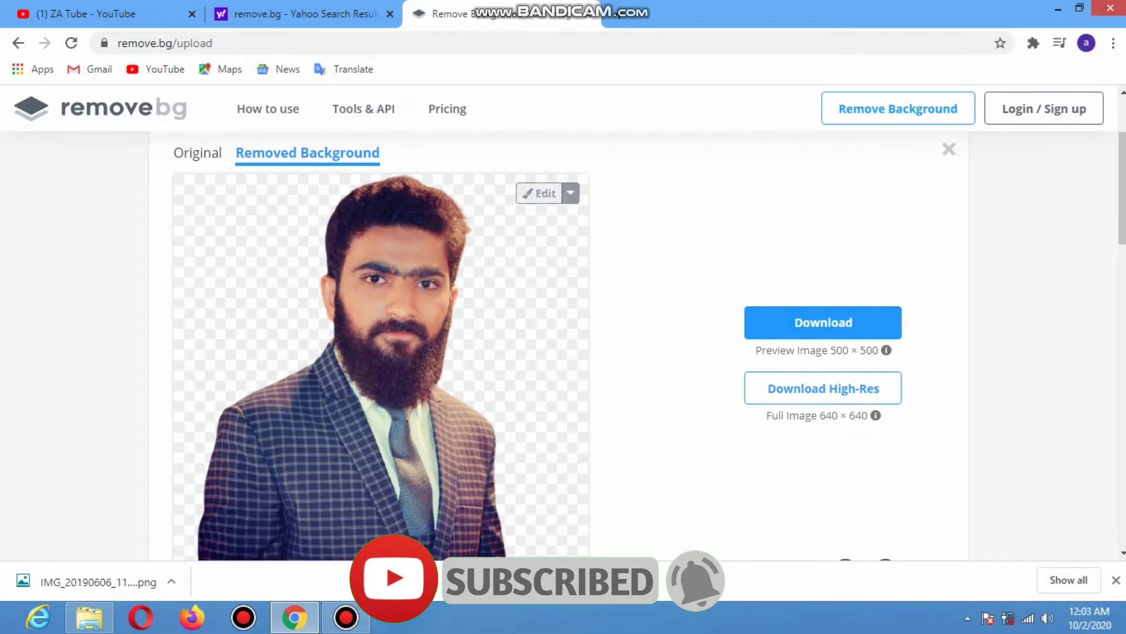
pyautogui.scroll(3, 638, 342)
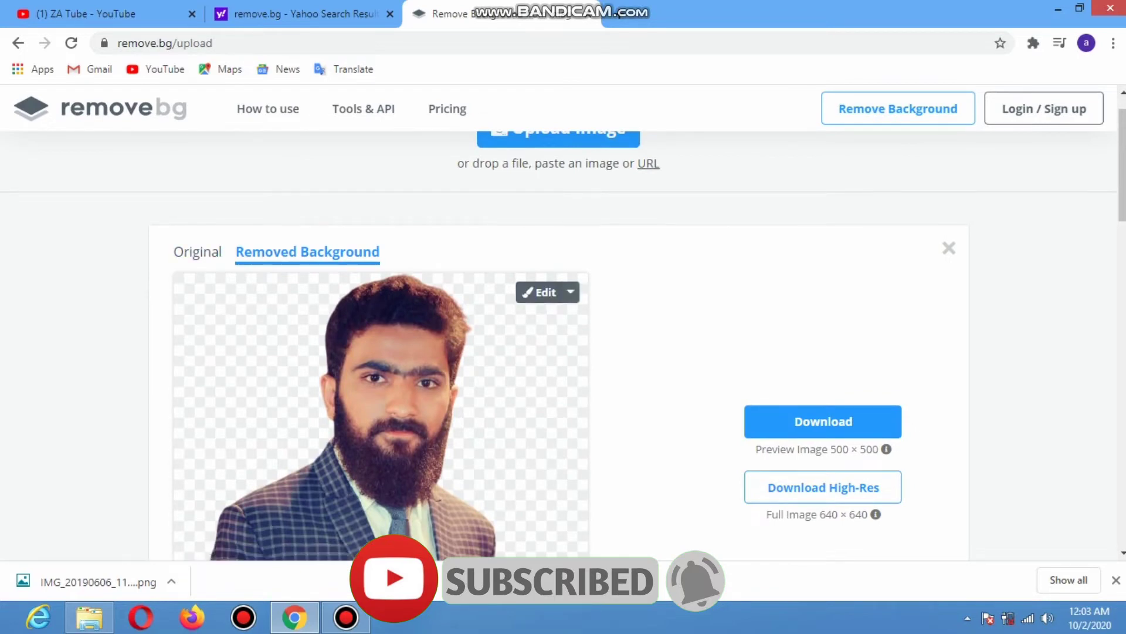
pyautogui.click(539, 291)
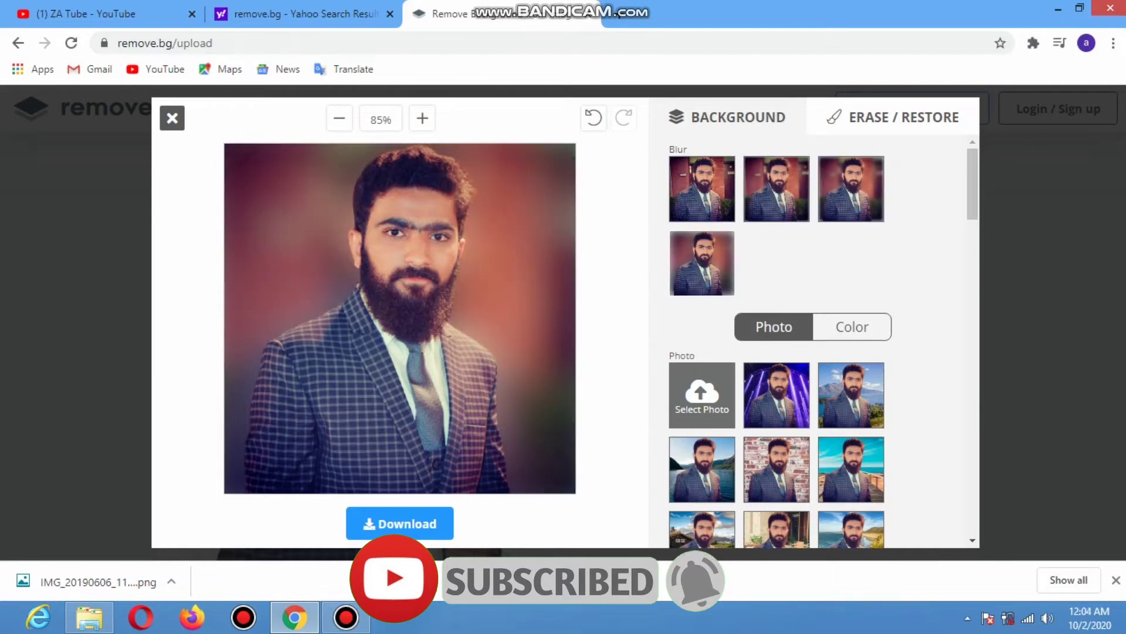
# - Browse the background thumbnails and scroll back up to the Blur section, leaving a soft pinkish blur
pyautogui.scroll(-2, 821, 341)
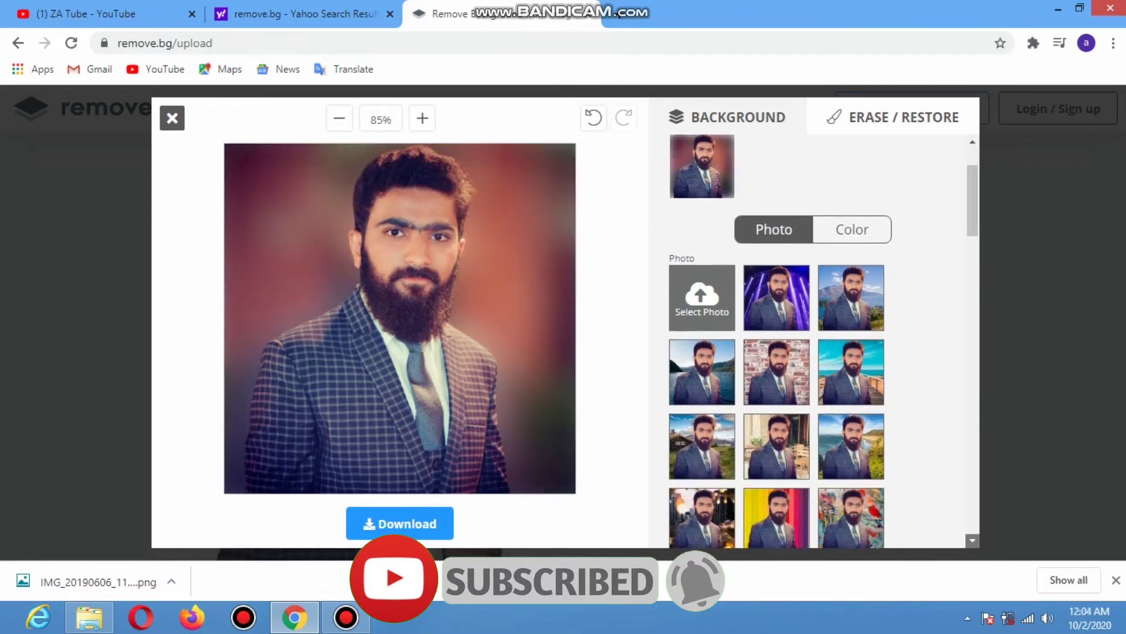
pyautogui.scroll(-1, 821, 340)
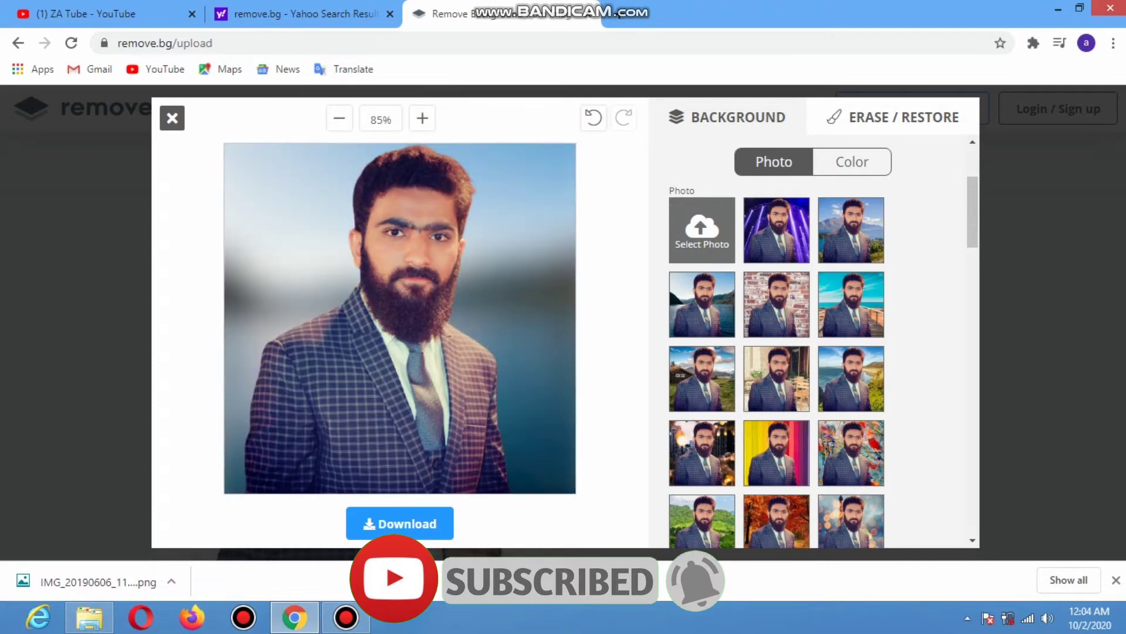
pyautogui.scroll(-5, 821, 340)
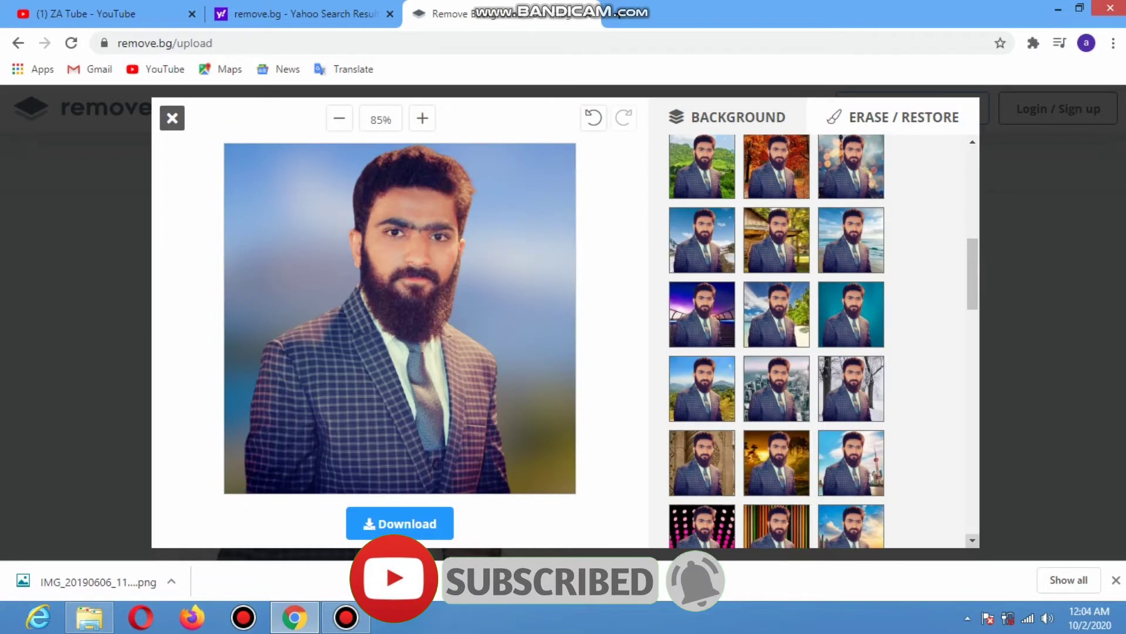
pyautogui.scroll(-1, 822, 340)
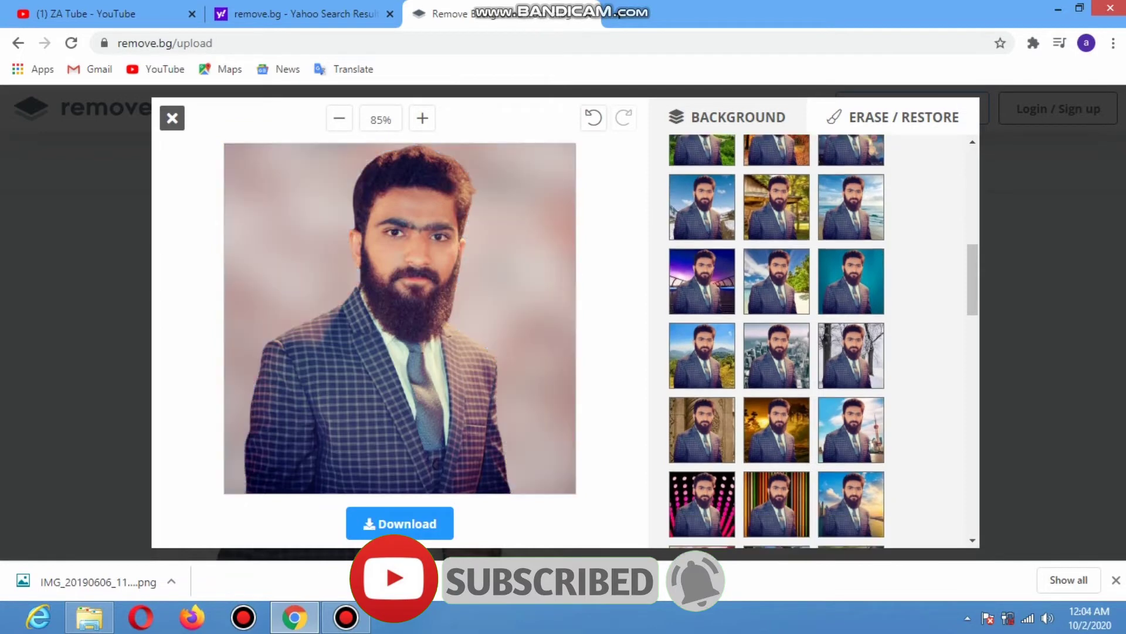
pyautogui.scroll(5, 821, 340)
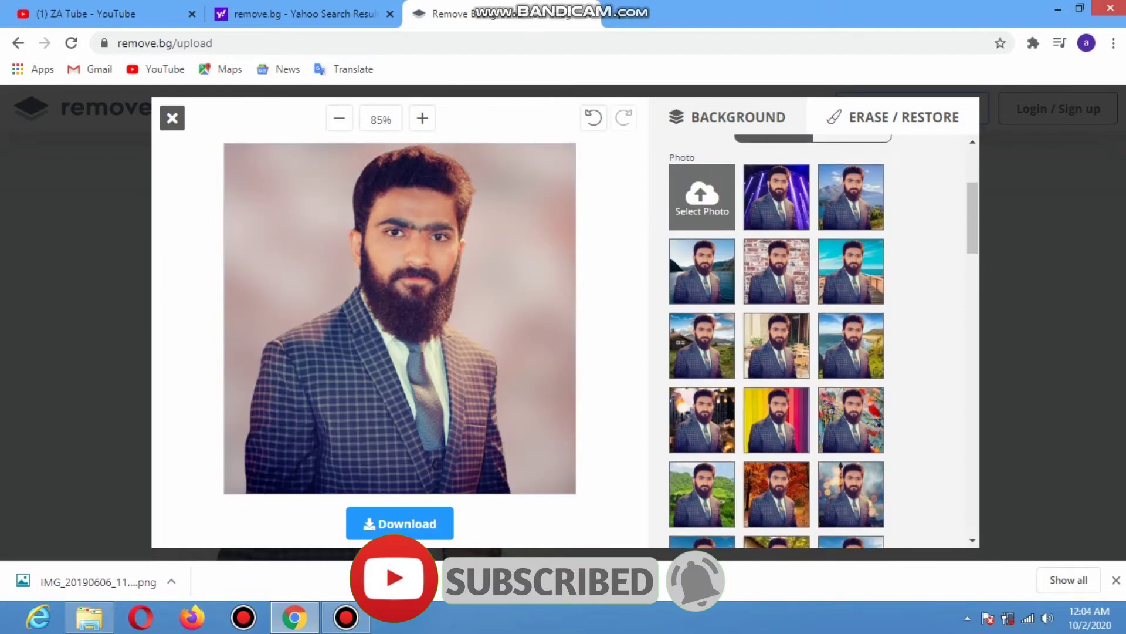
pyautogui.scroll(3, 822, 340)
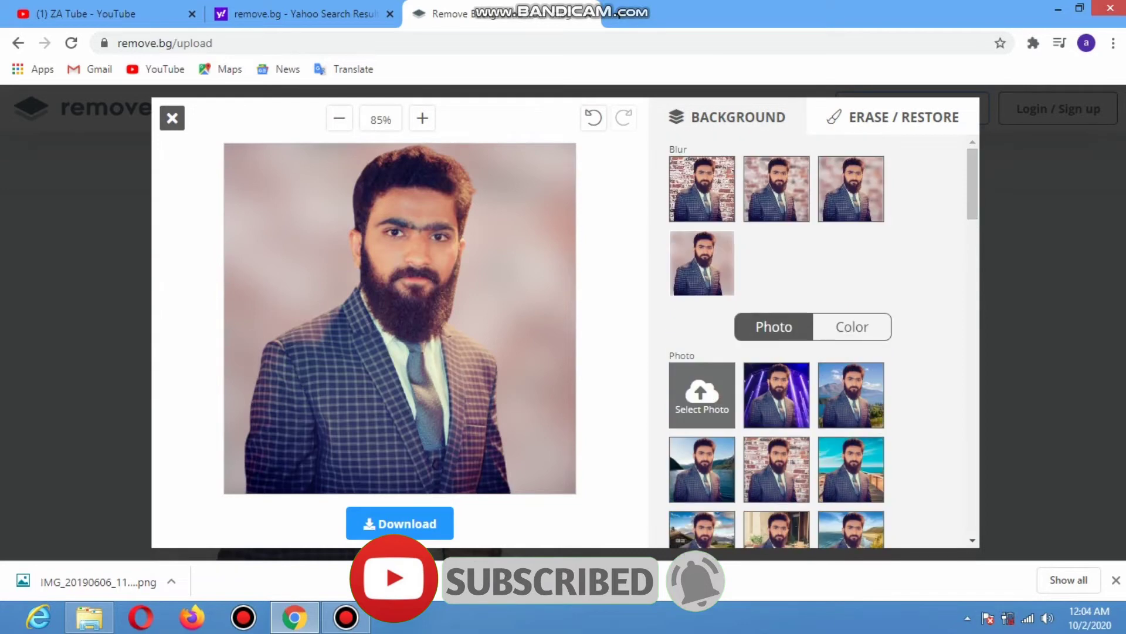
# - Switch to Color backdrops, try blue, sky blue and cyan, then settle on plain white
pyautogui.click(852, 327)
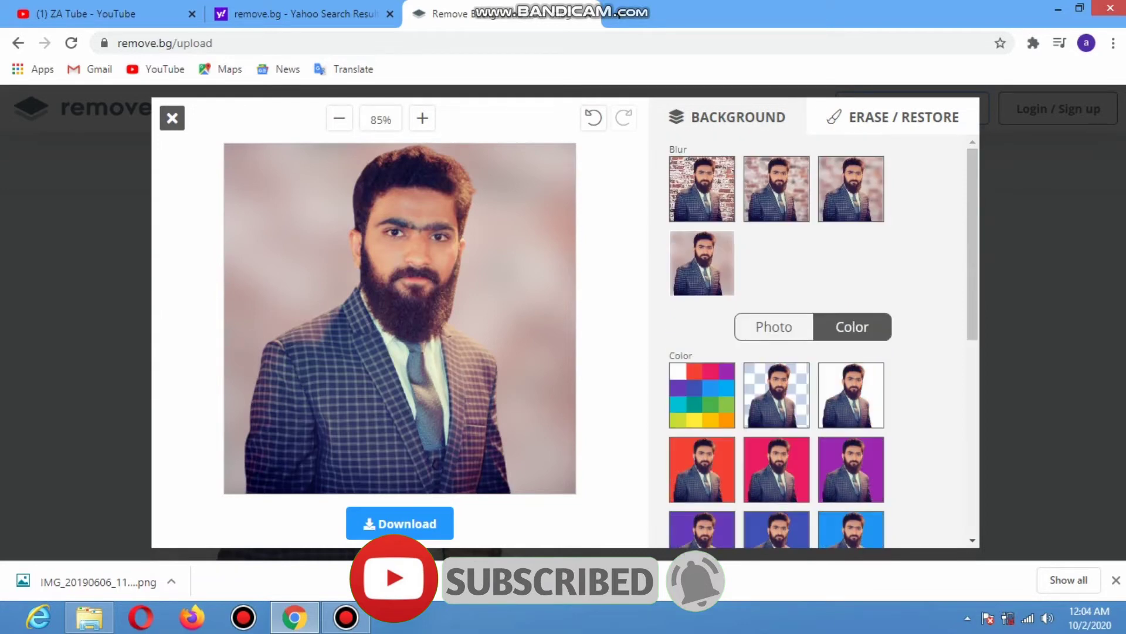
pyautogui.scroll(-3, 821, 341)
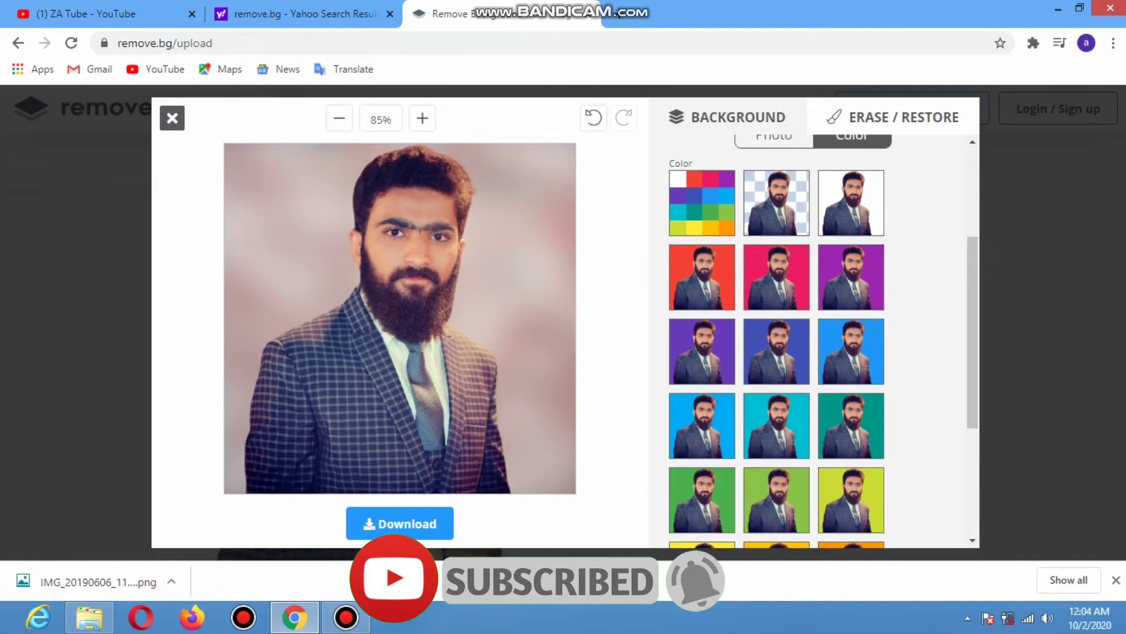
pyautogui.click(851, 350)
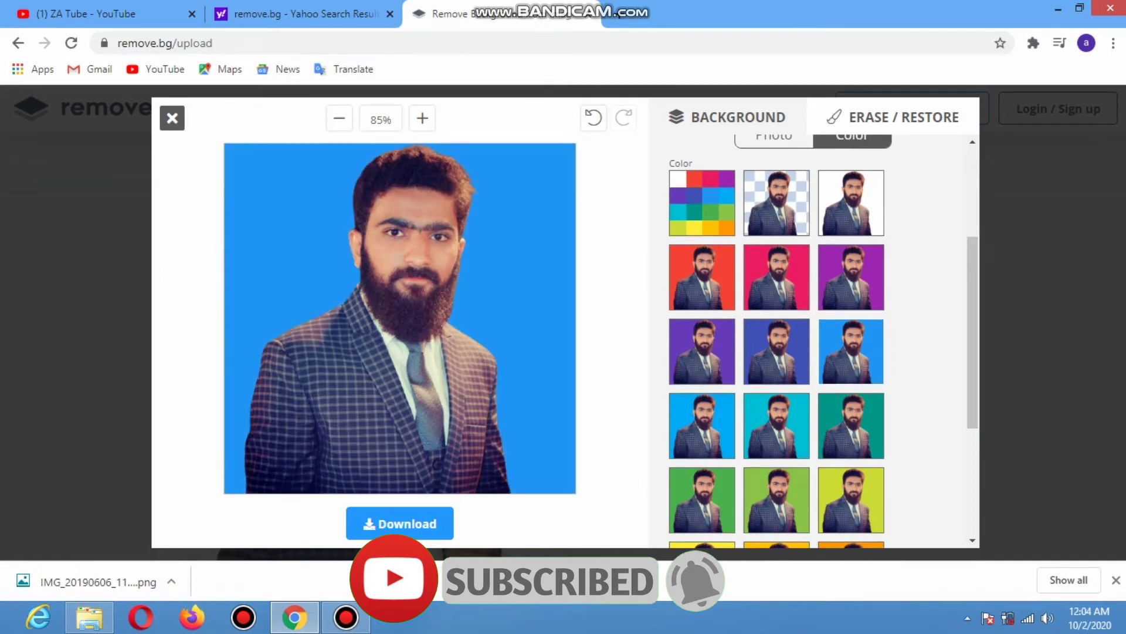
pyautogui.click(702, 425)
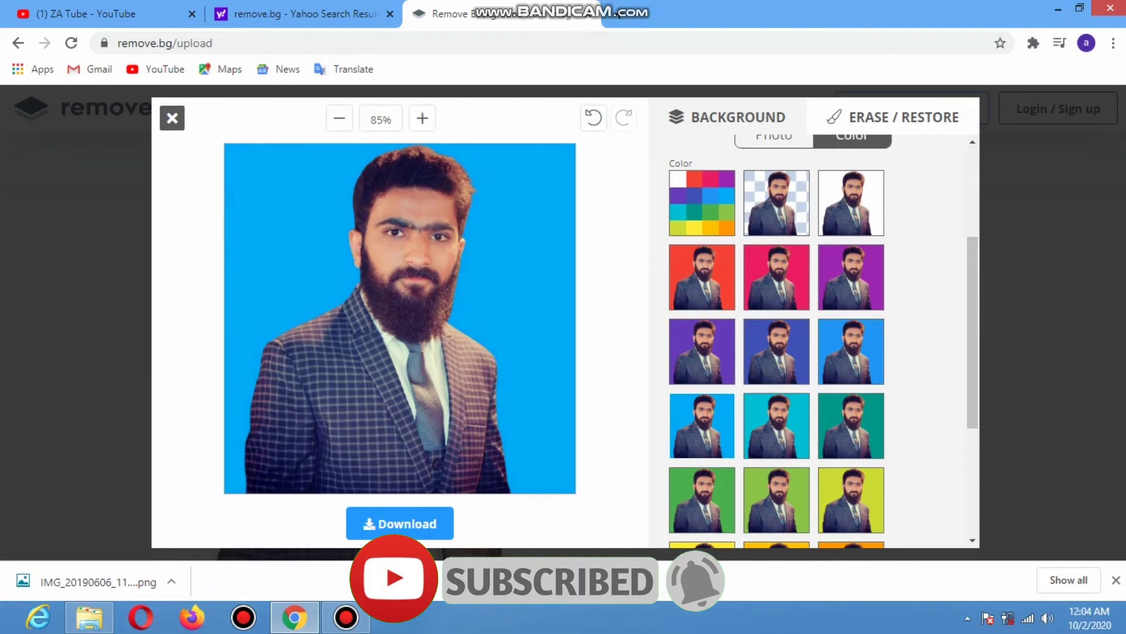
pyautogui.click(777, 426)
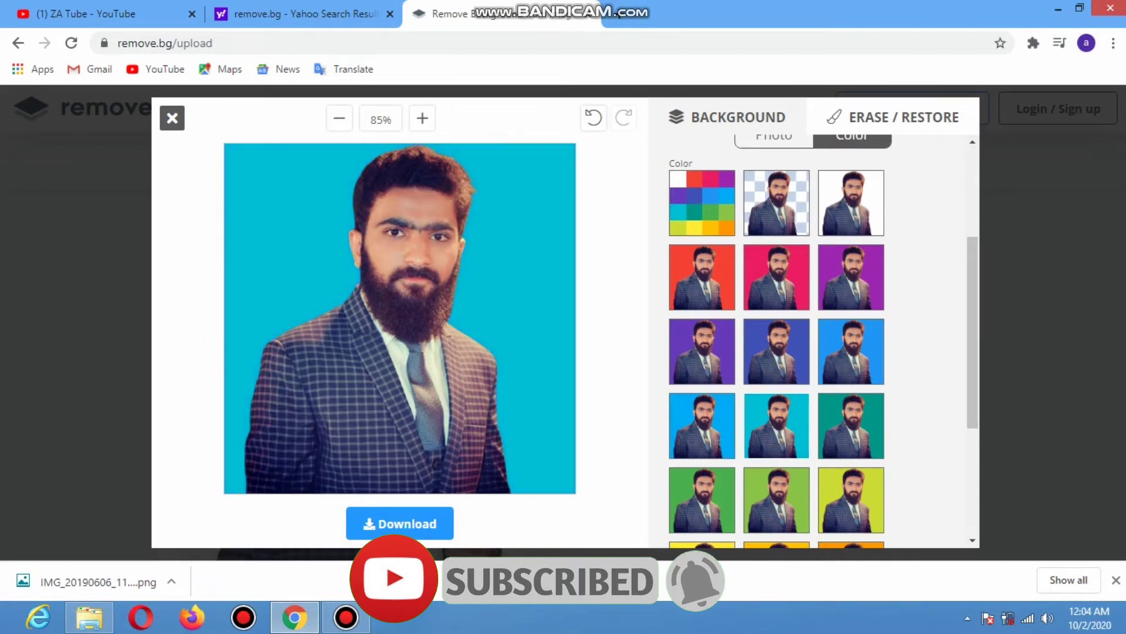
pyautogui.click(851, 202)
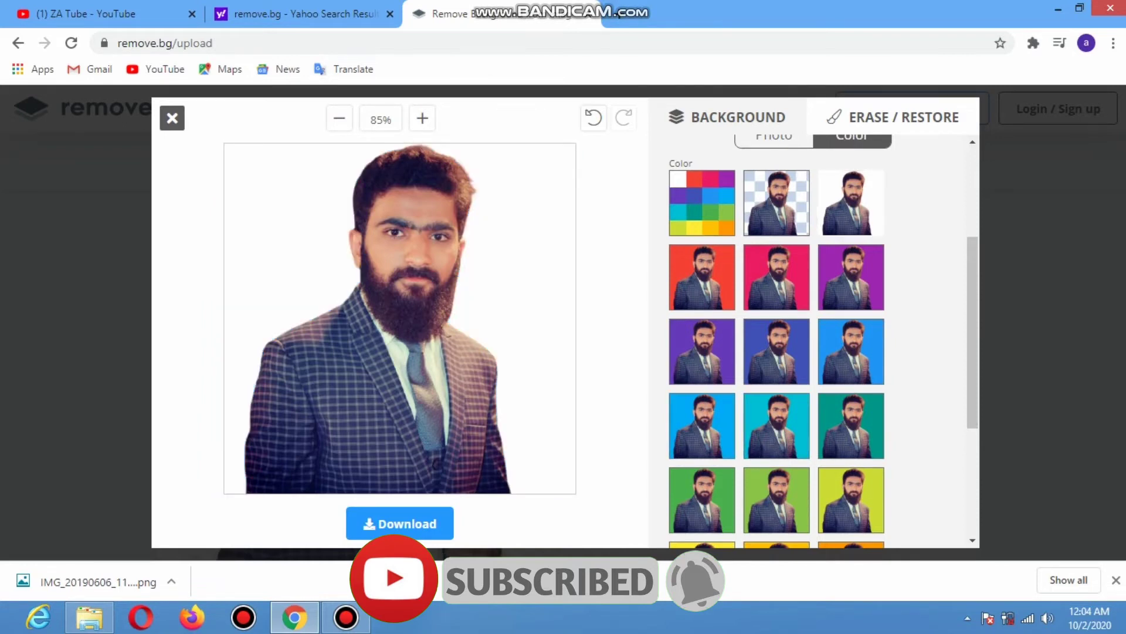
pyautogui.click(973, 541)
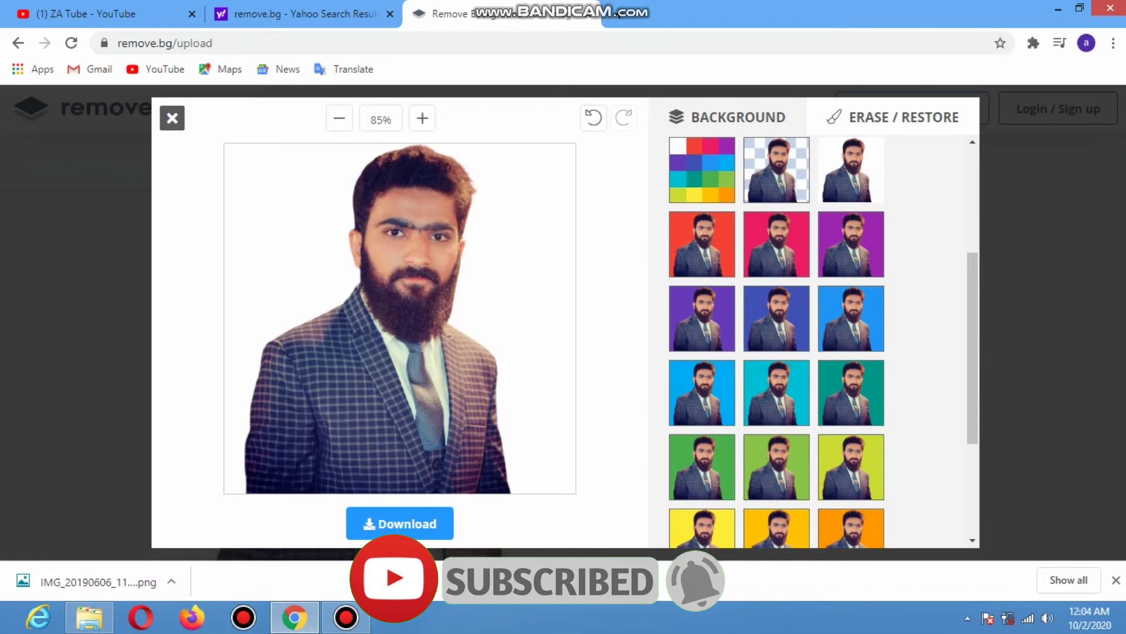
# - Download the white-background portrait as a PNG and close the editor
pyautogui.click(399, 523)
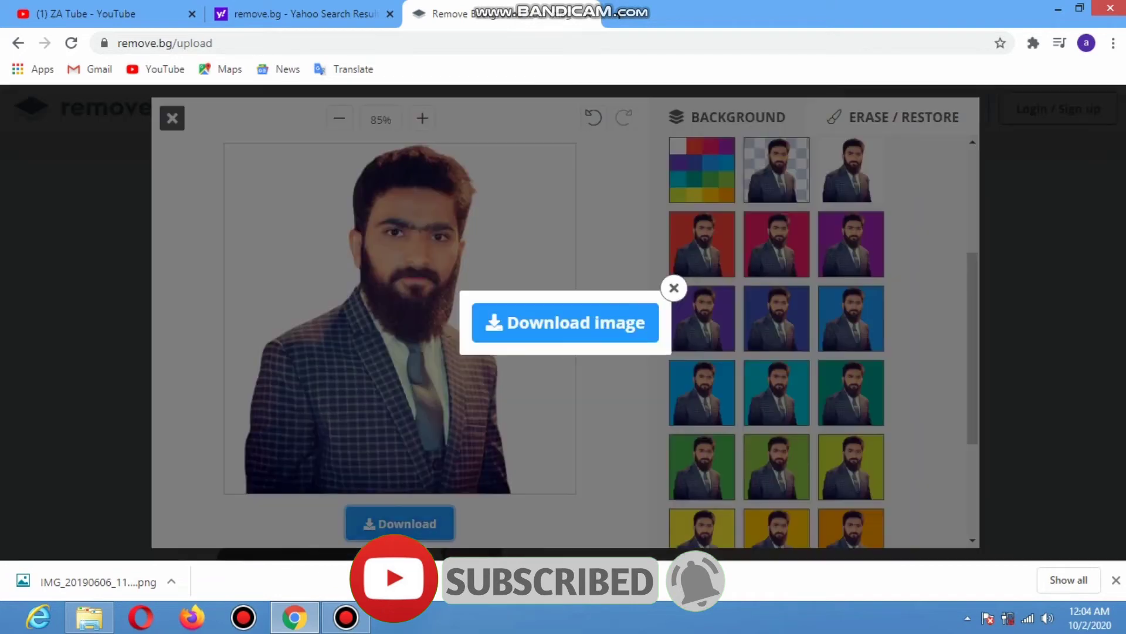
pyautogui.click(565, 322)
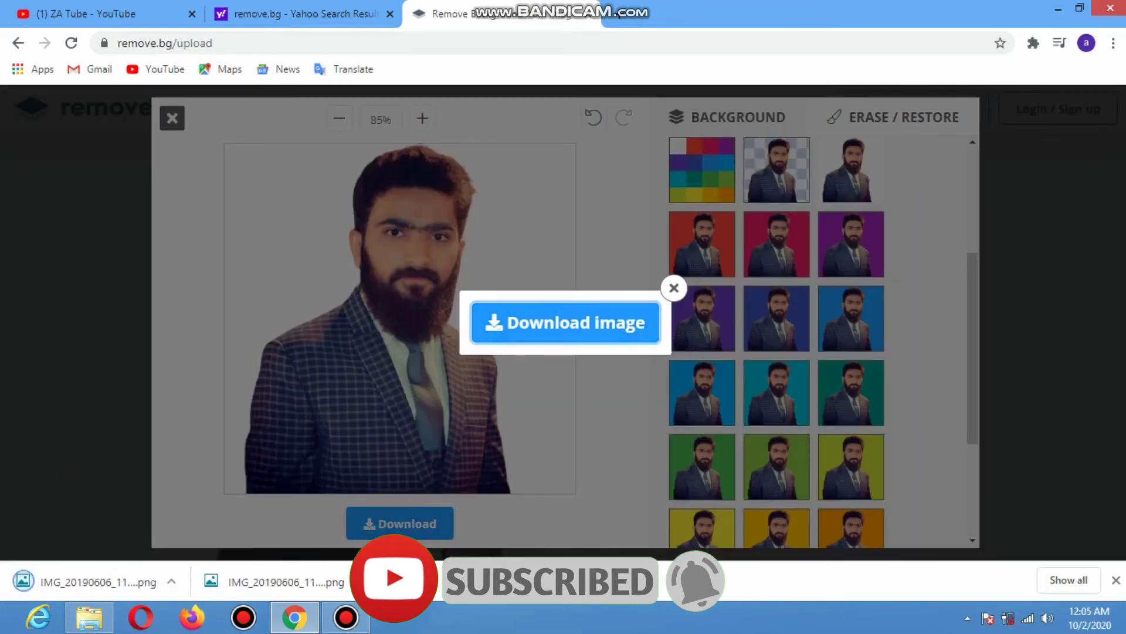
pyautogui.press('Escape')
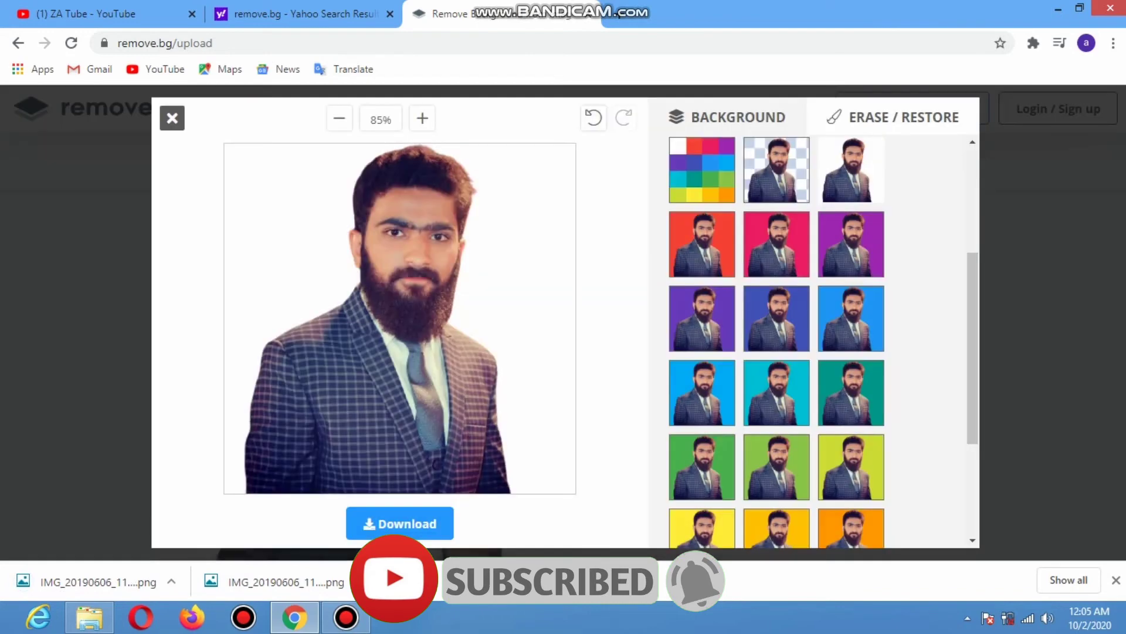
pyautogui.click(172, 118)
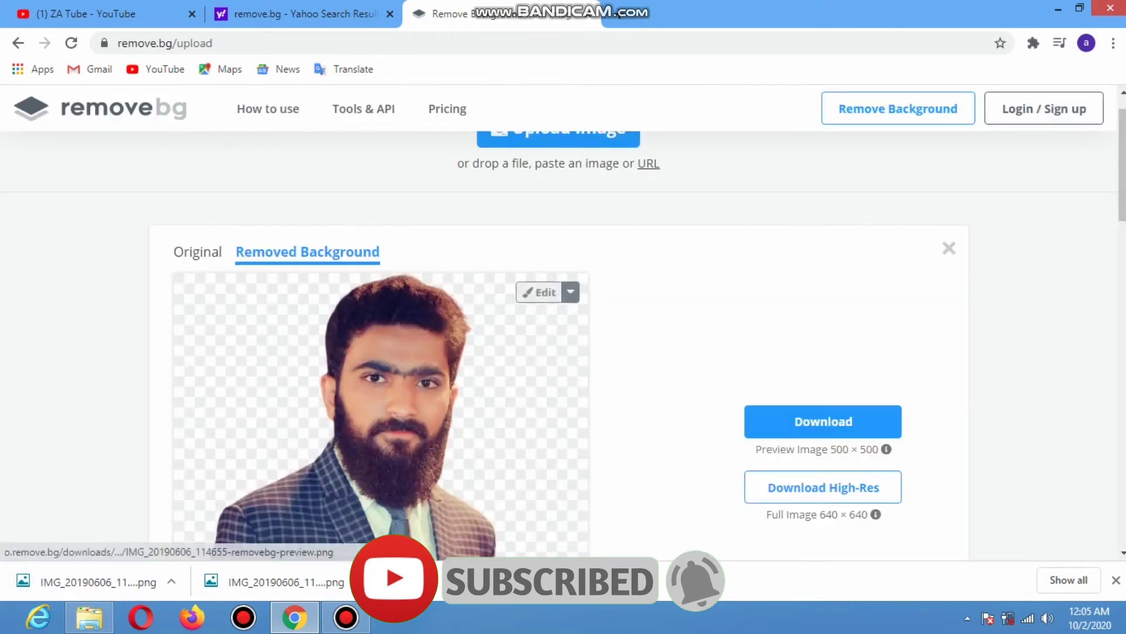
# - Download the preview-size cut-out image after trying the High-Res option
pyautogui.scroll(-3, 564, 335)
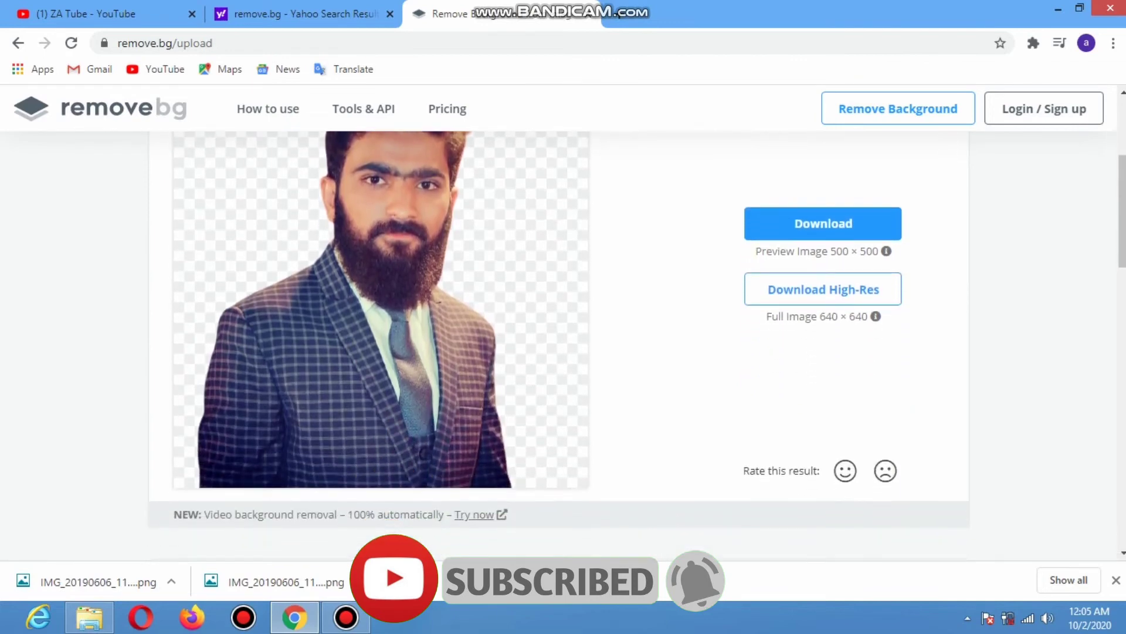
pyautogui.scroll(4, 563, 340)
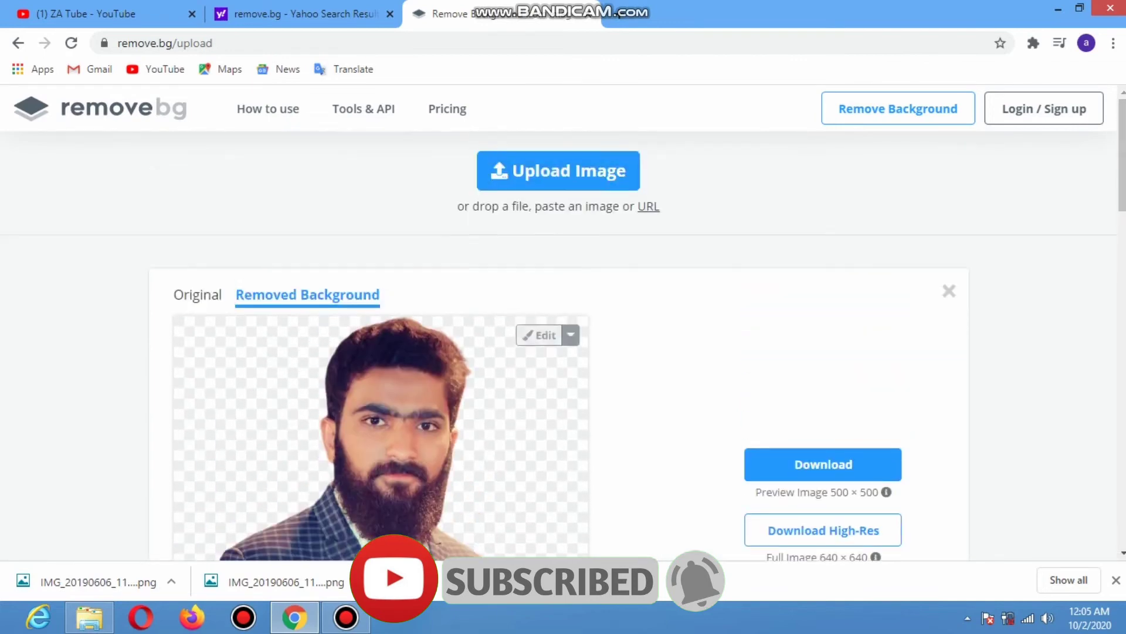
pyautogui.scroll(-3, 564, 346)
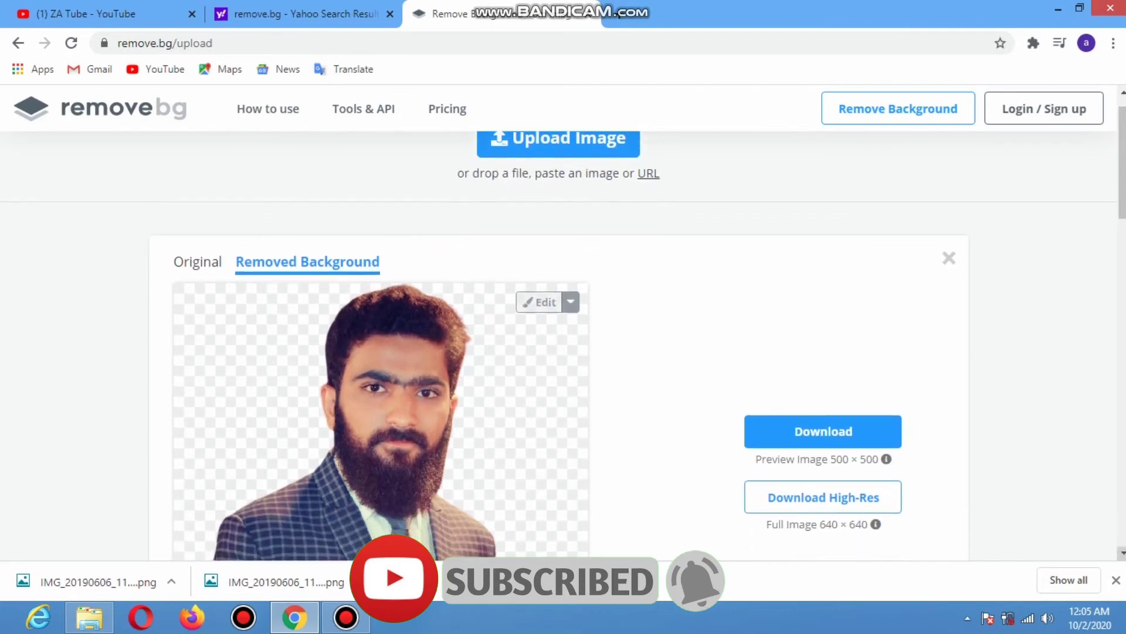
pyautogui.click(1122, 552)
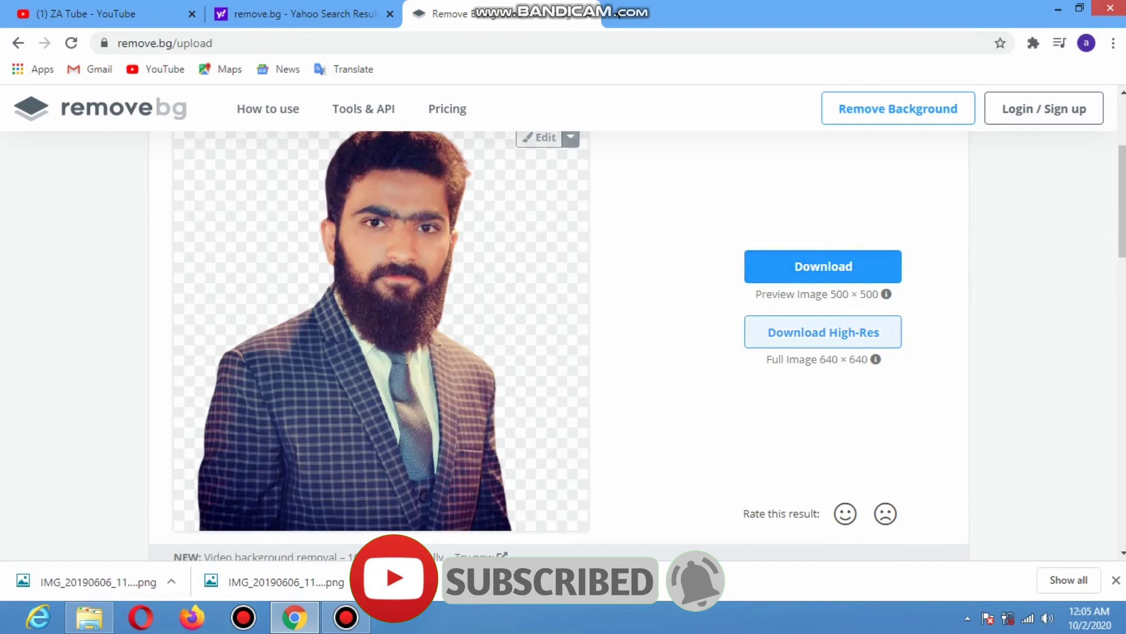
pyautogui.click(823, 332)
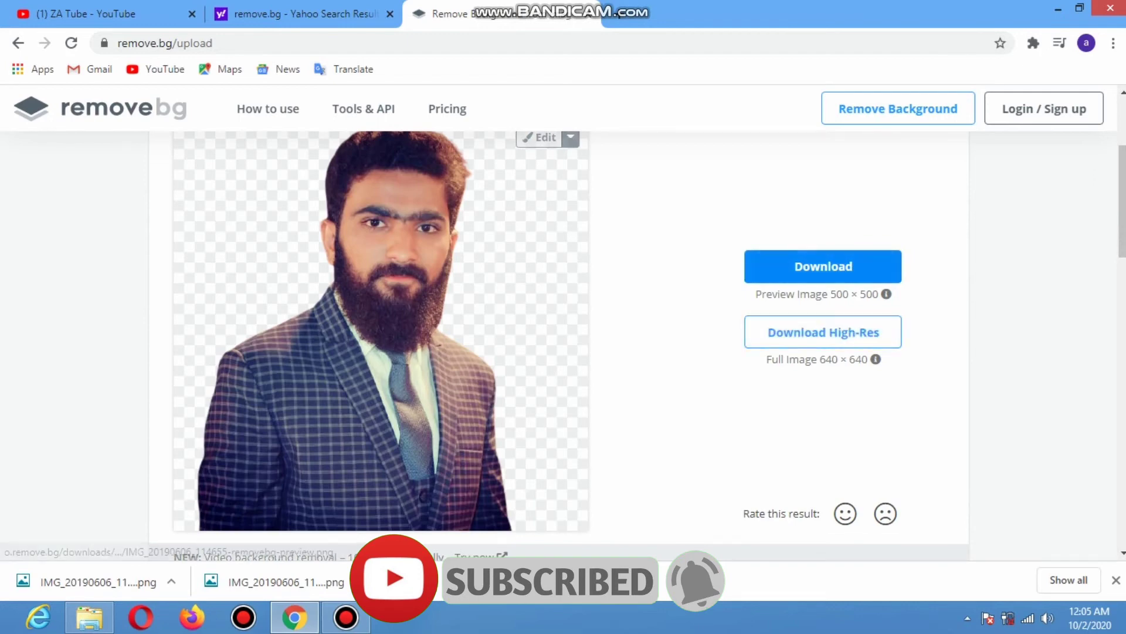
pyautogui.click(823, 266)
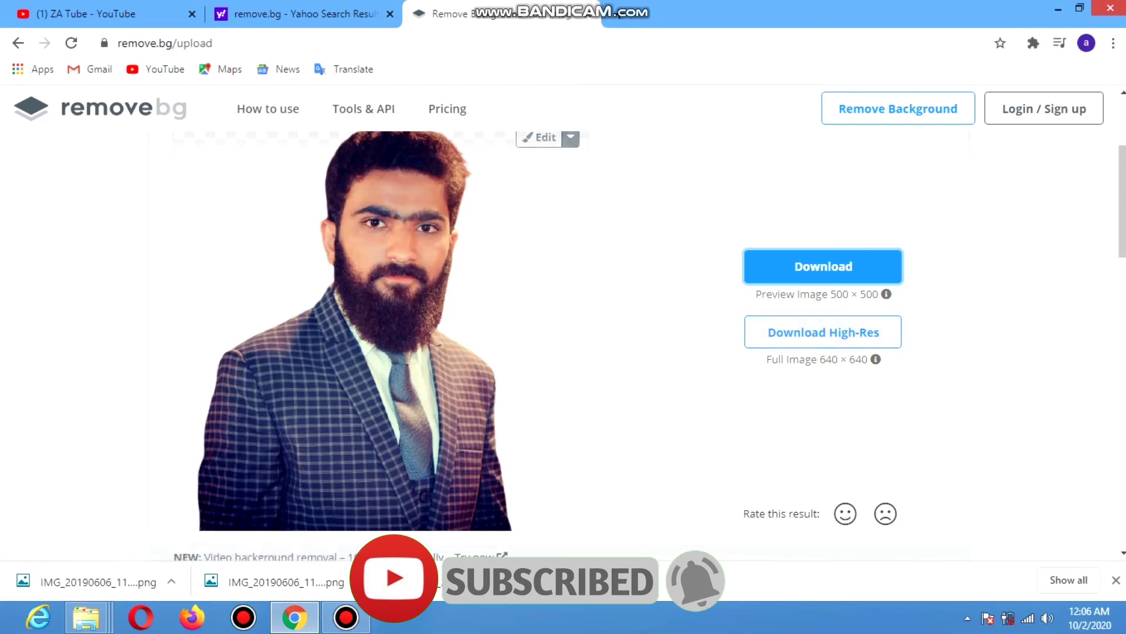
# - Scroll back to the portrait and reopen it in the background editor
pyautogui.scroll(3, 563, 346)
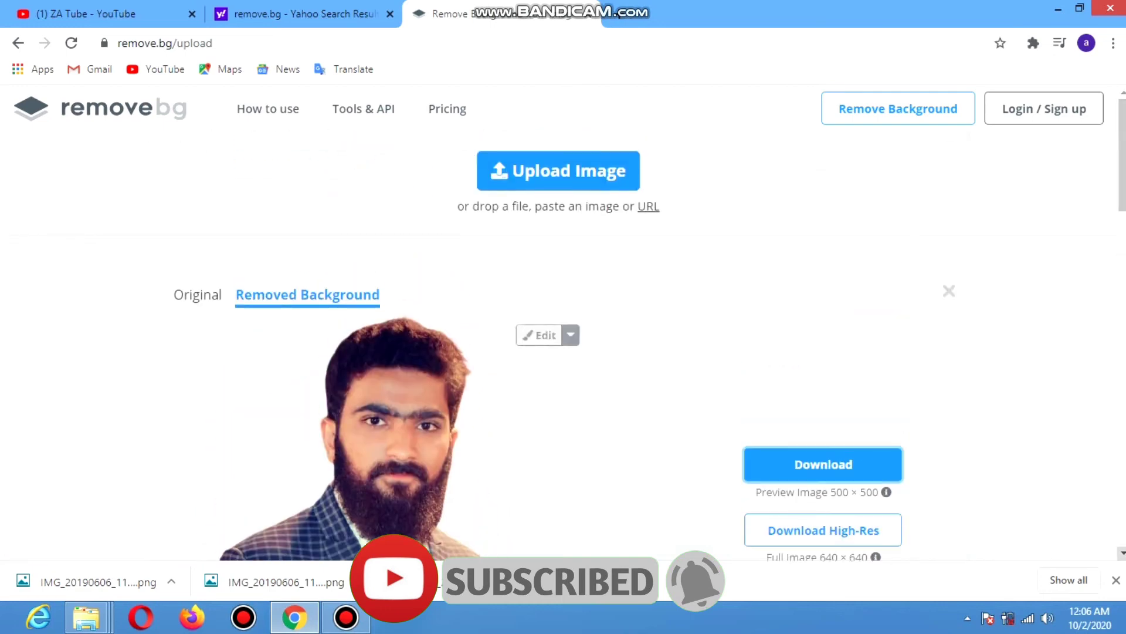
pyautogui.scroll(-1, 563, 346)
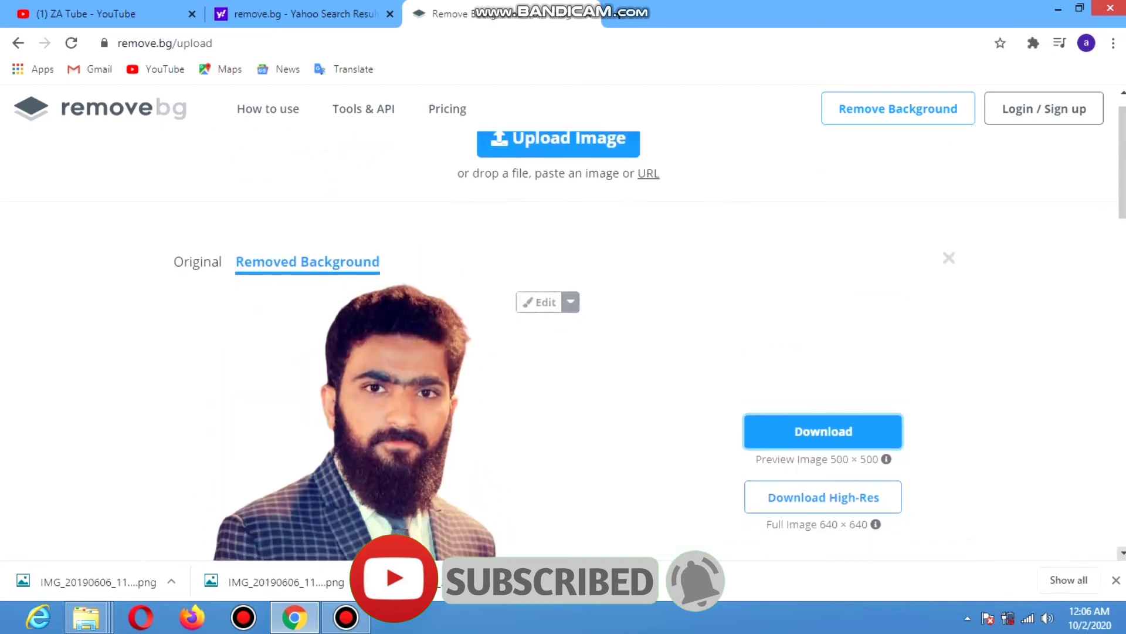
pyautogui.scroll(-1, 564, 346)
pyautogui.scroll(-1, 563, 346)
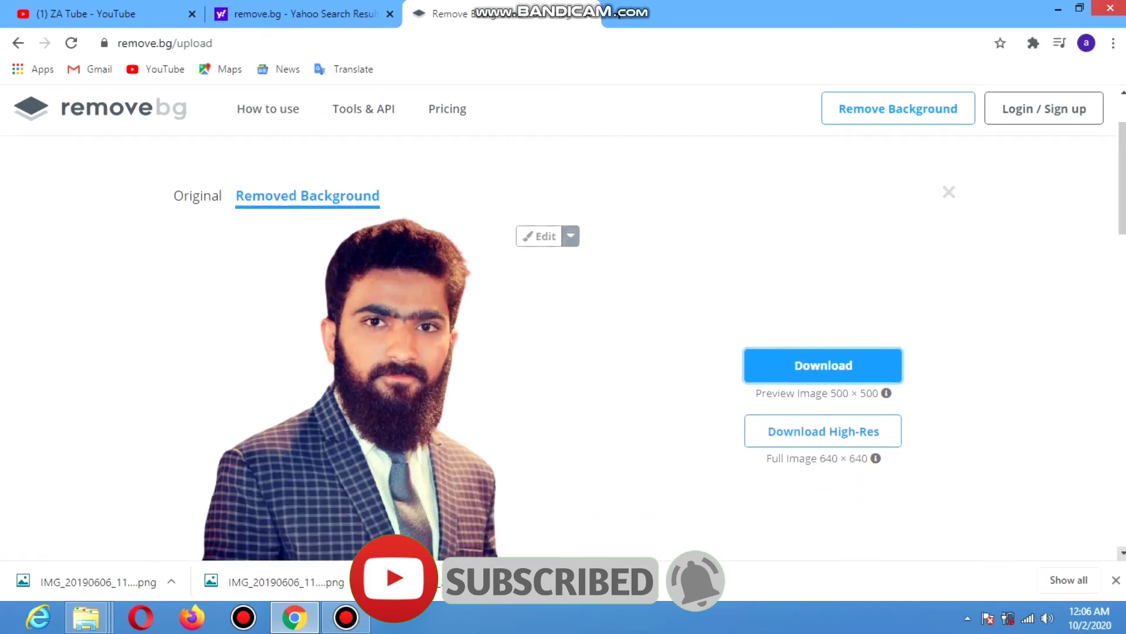
pyautogui.scroll(-2, 563, 346)
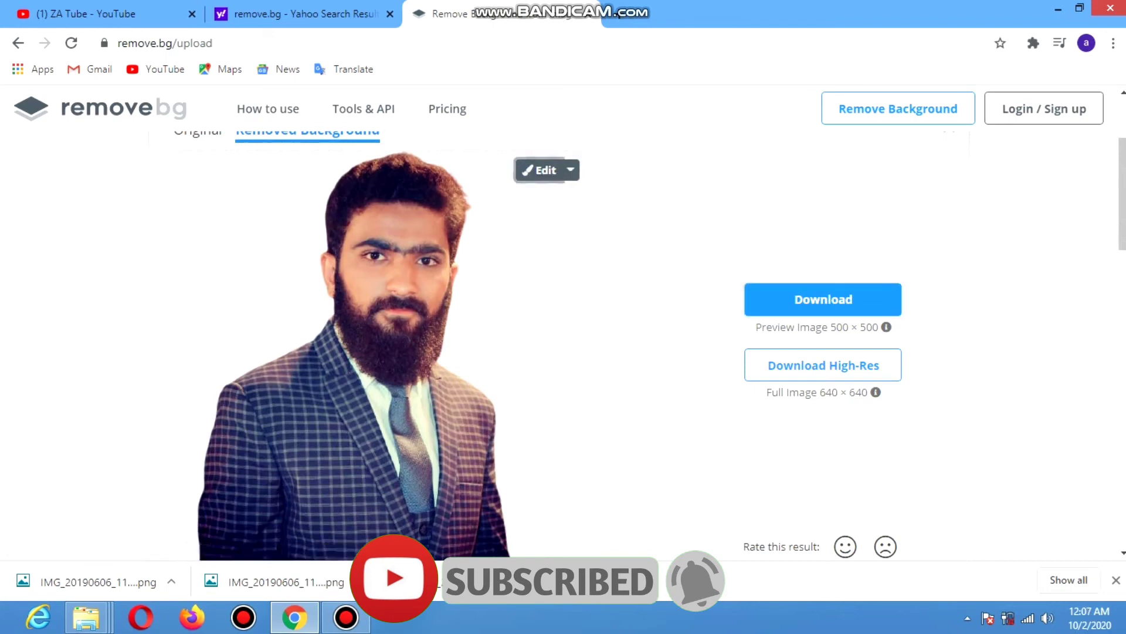
pyautogui.click(539, 170)
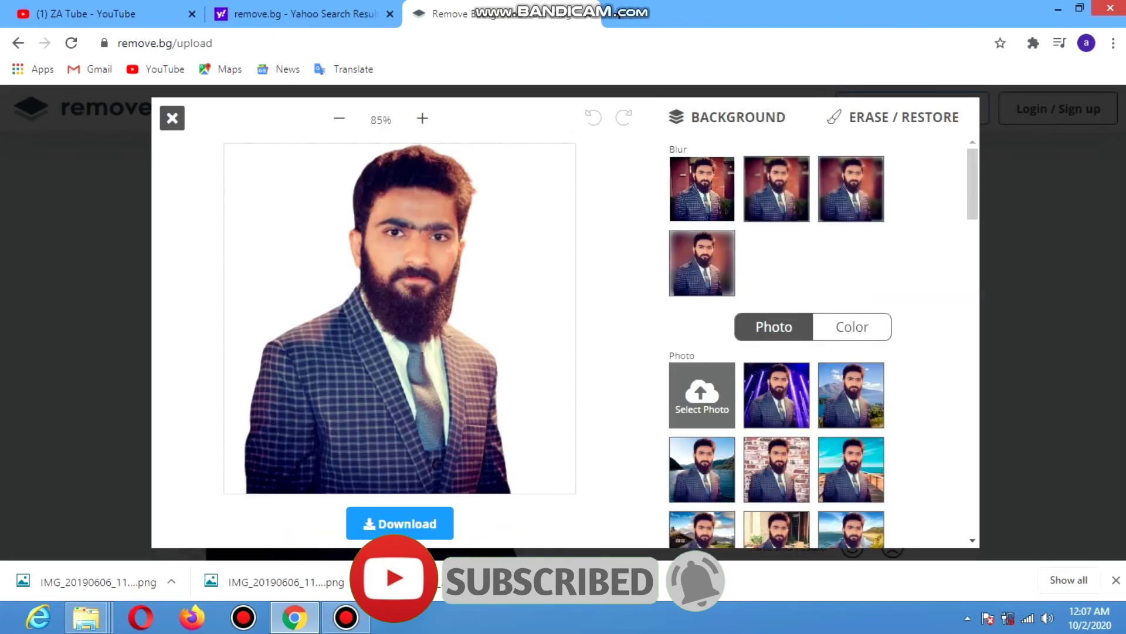
# - Switch the Background panel to Color and scroll the swatches down to the grey and black options
pyautogui.scroll(-1, 776, 340)
pyautogui.scroll(-2, 777, 340)
pyautogui.scroll(-1, 777, 340)
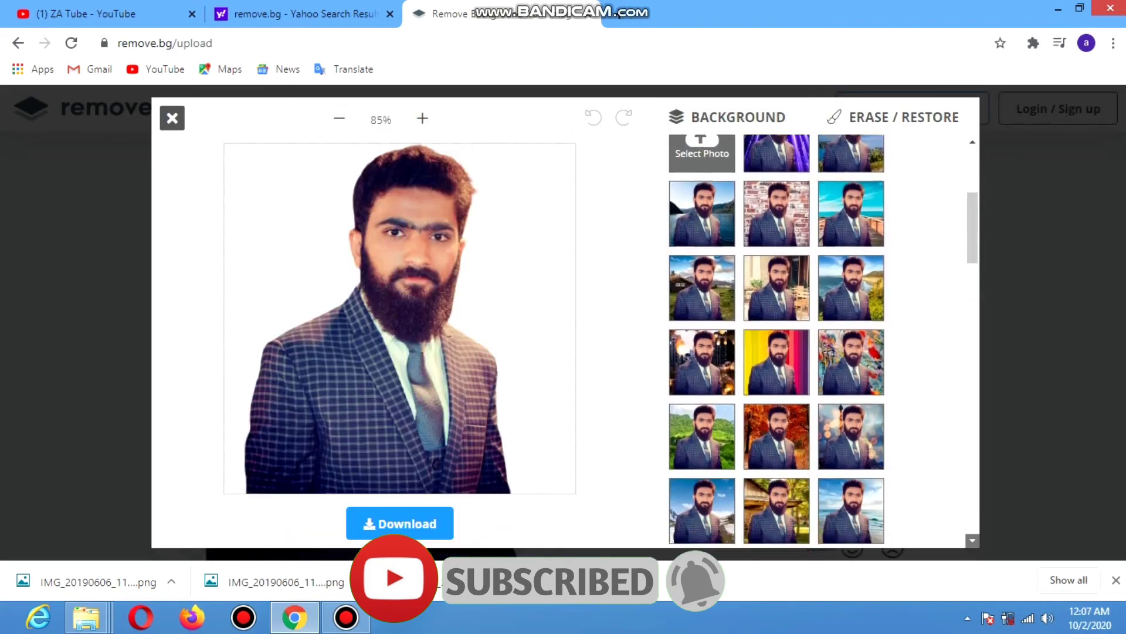
pyautogui.scroll(-1, 776, 340)
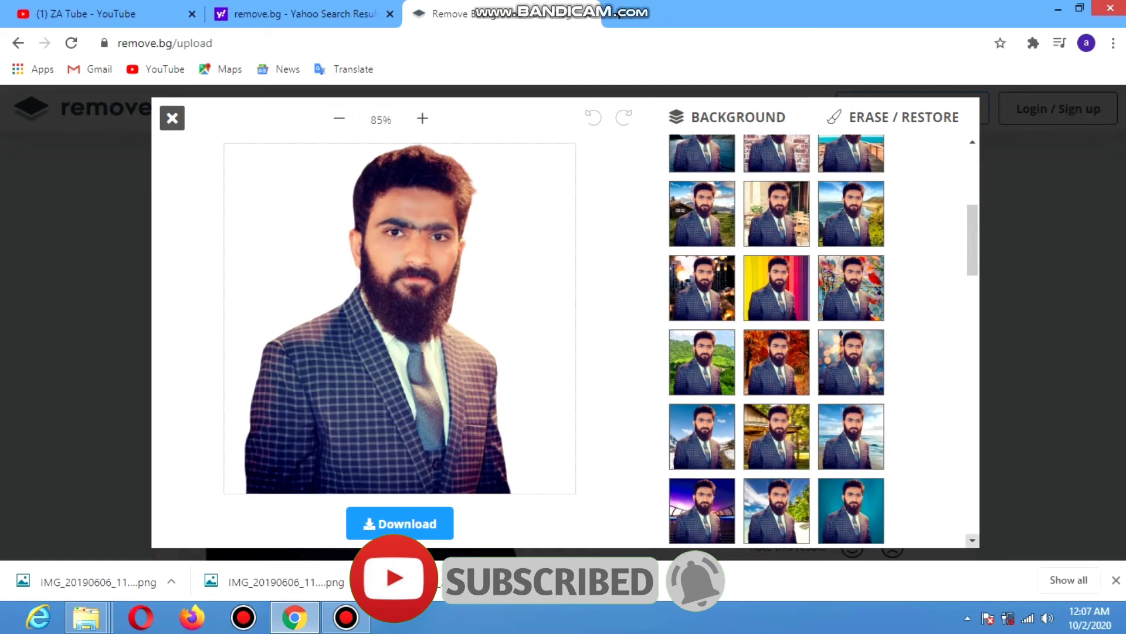
pyautogui.scroll(5, 776, 340)
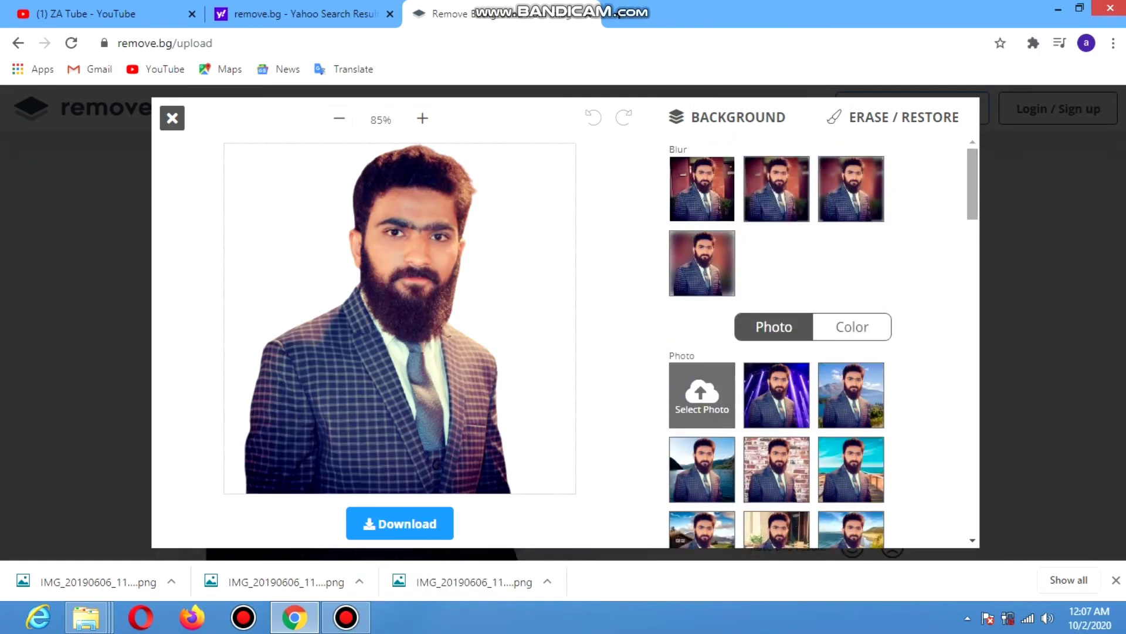
pyautogui.click(852, 327)
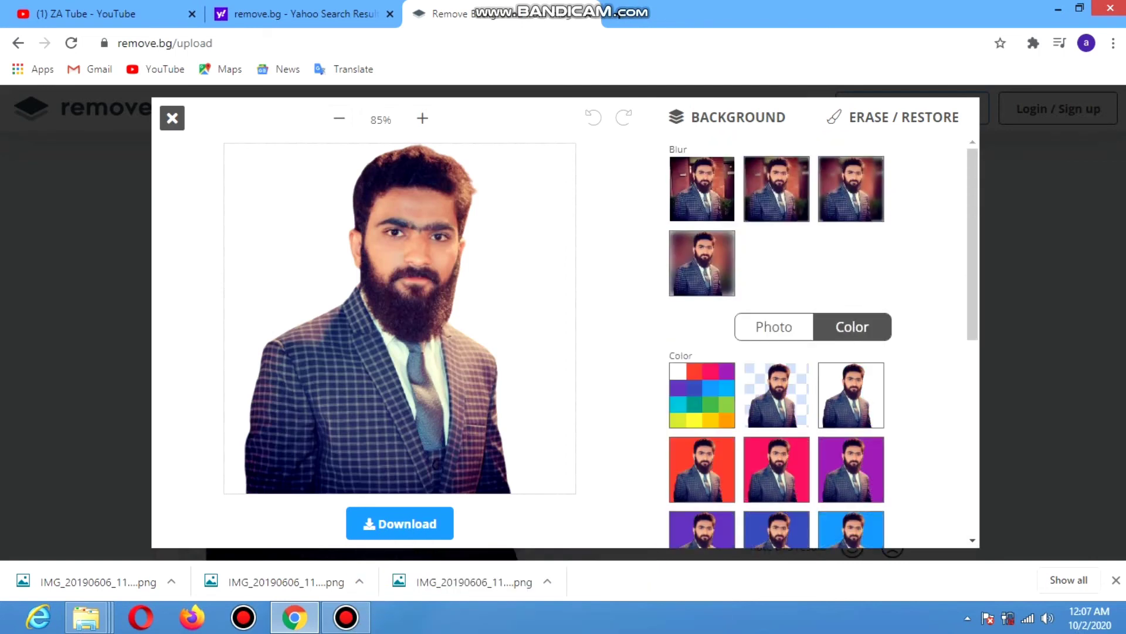
pyautogui.scroll(-1, 777, 340)
pyautogui.scroll(-1, 777, 340)
pyautogui.scroll(-2, 777, 340)
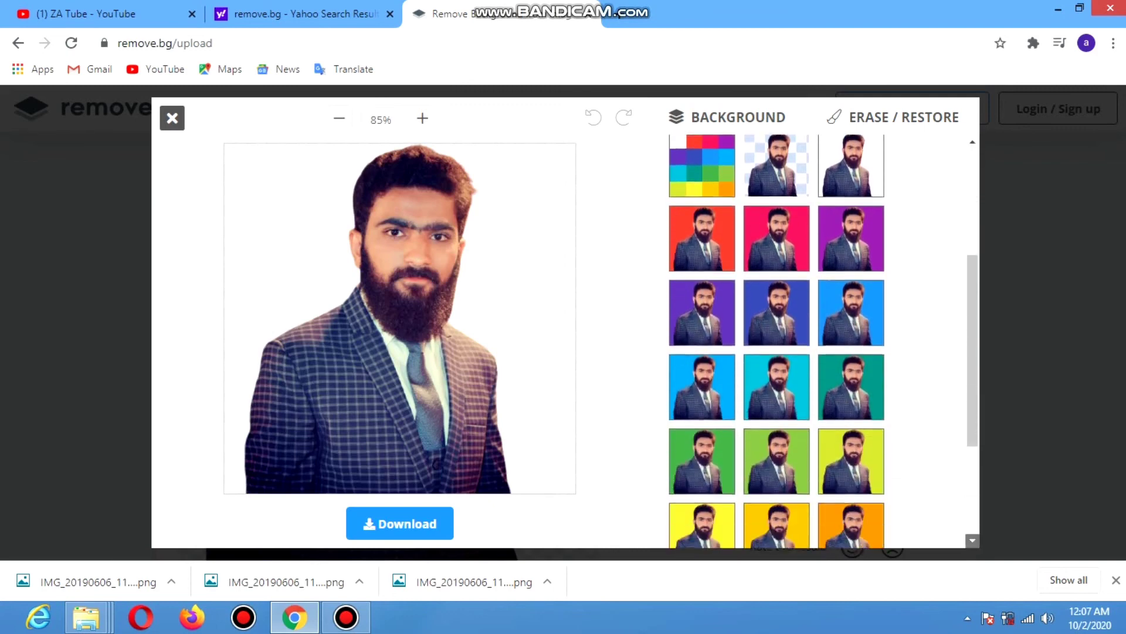
pyautogui.scroll(-2, 777, 341)
pyautogui.scroll(-1, 777, 340)
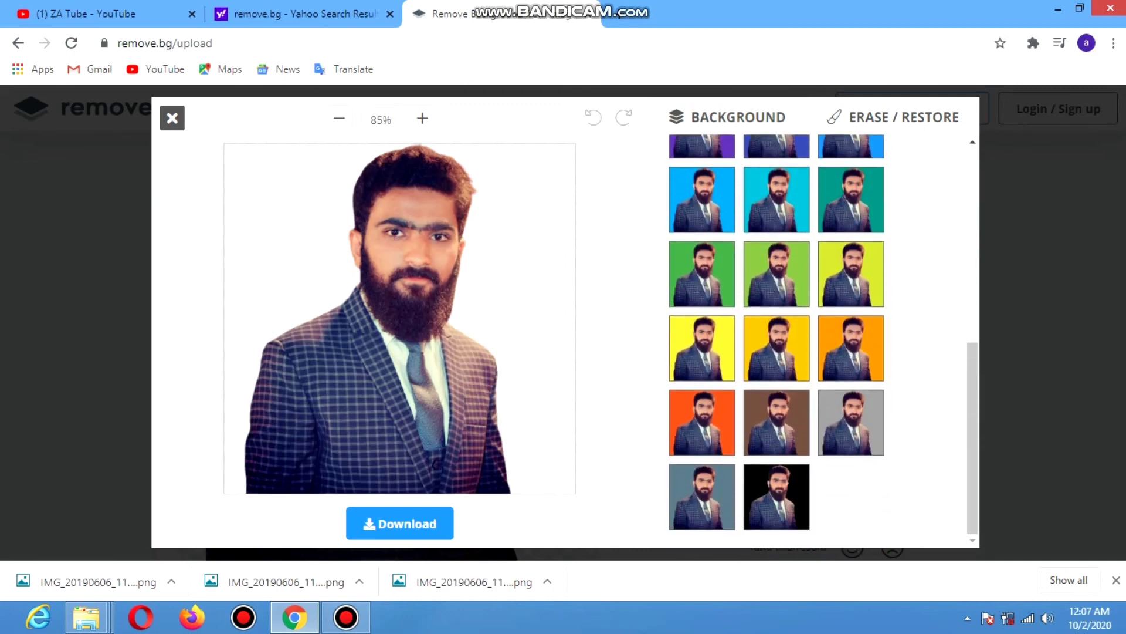